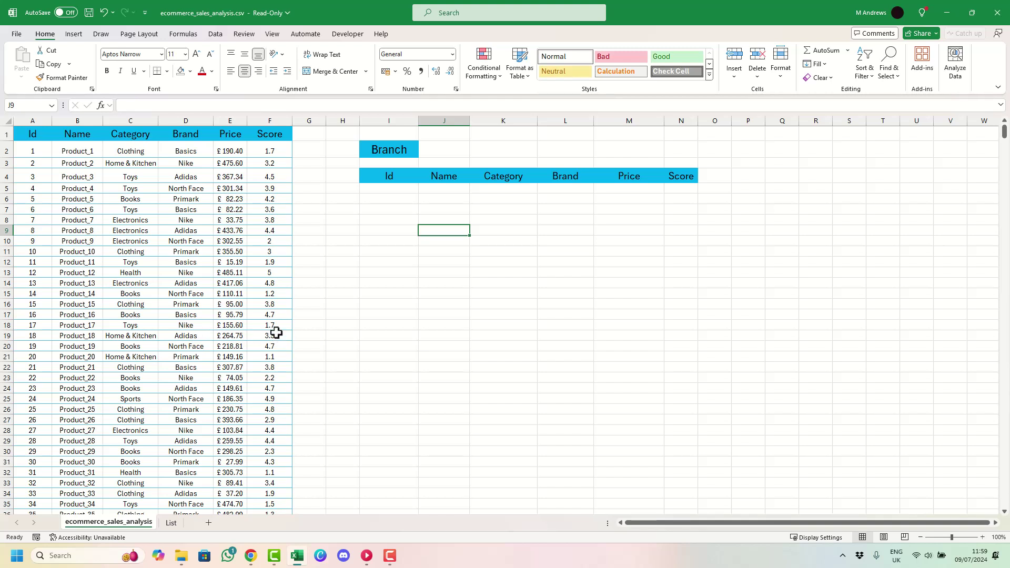
# Retype the column C heading from Category to Branch
pyautogui.click(135, 133)
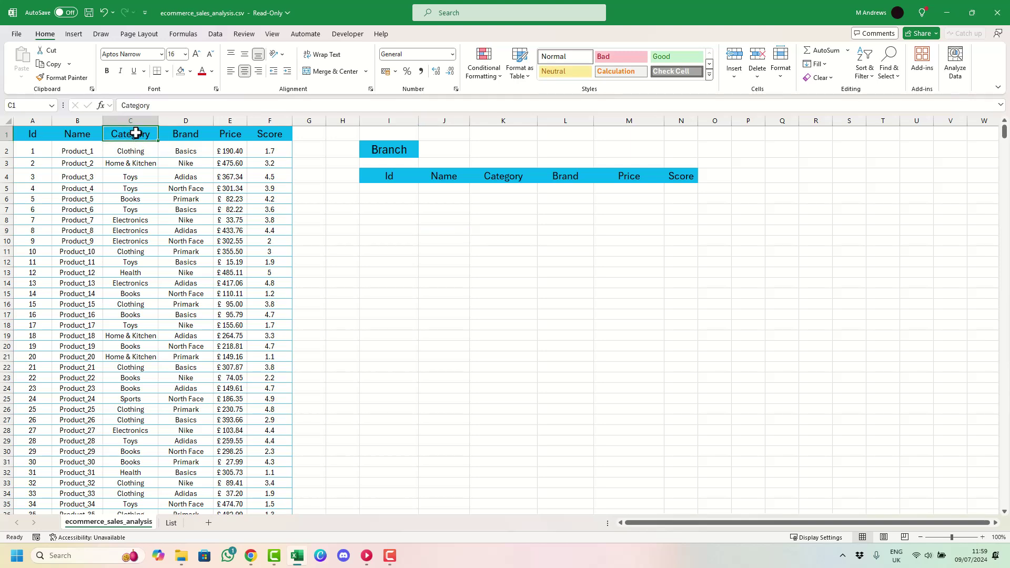
pyautogui.write('Branch')
pyautogui.press('Tab')
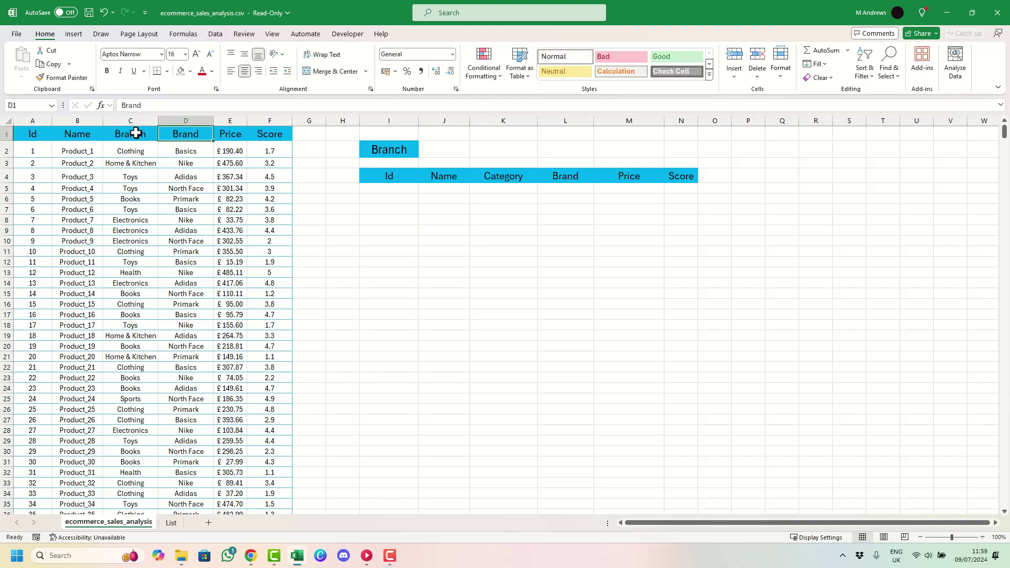
pyautogui.press('Return')
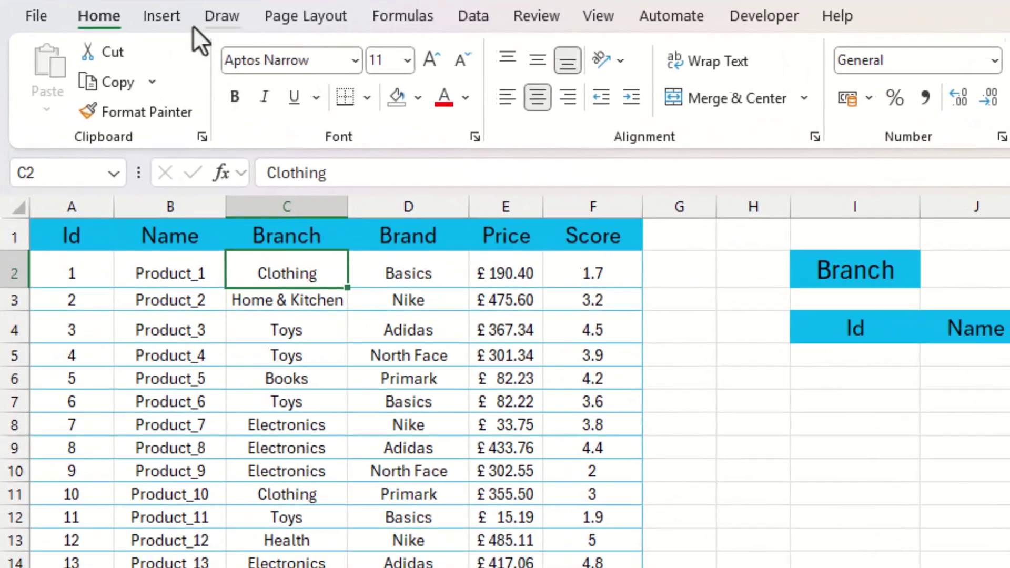
# Convert $A$1:$F$1001 into a formatted table with headers
pyautogui.click(76, 32)
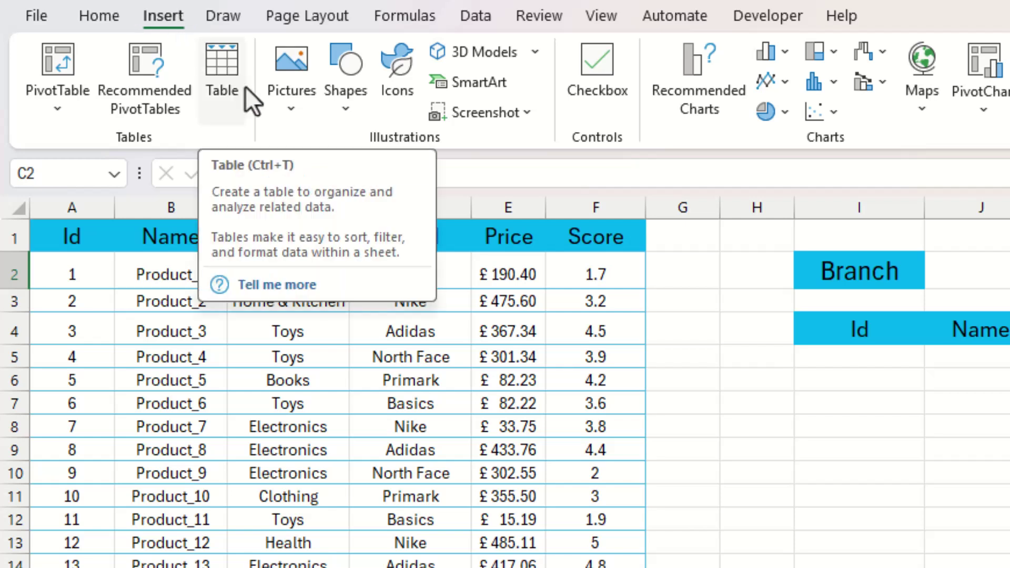
pyautogui.hotkey('ctrl', 't')
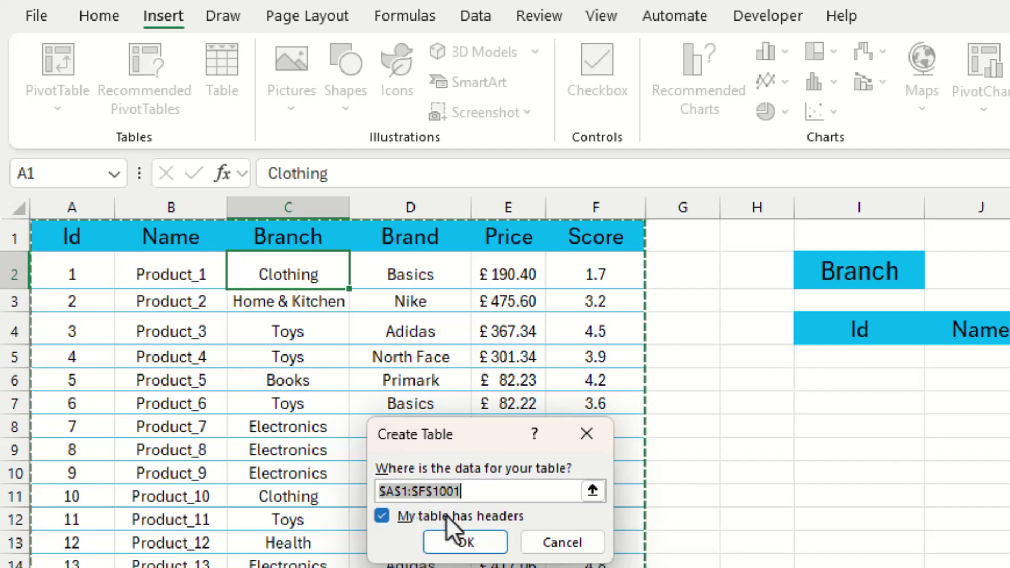
pyautogui.click(500, 543)
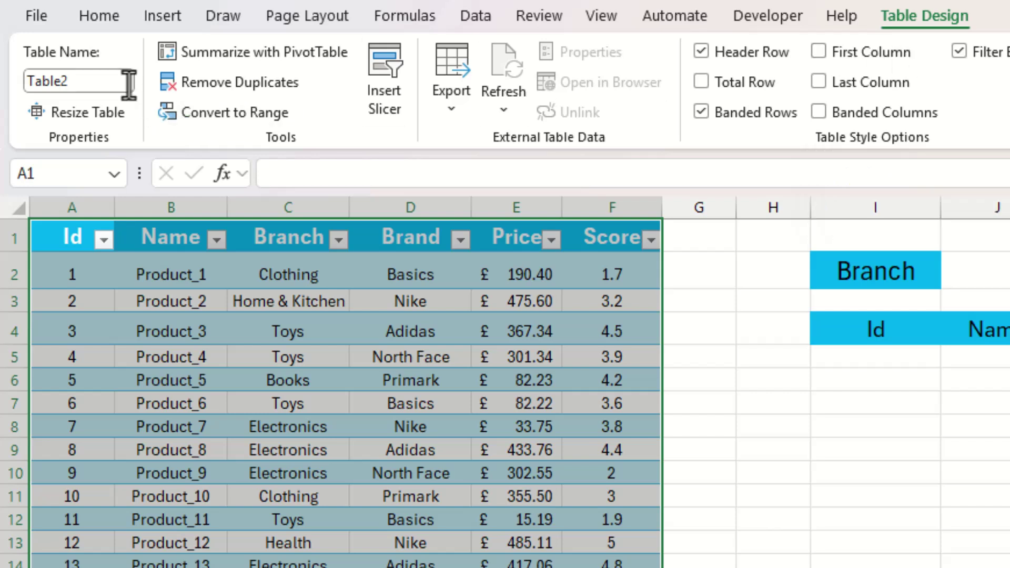
# Rename the table from Table2 to salesdata
pyautogui.click(111, 83)
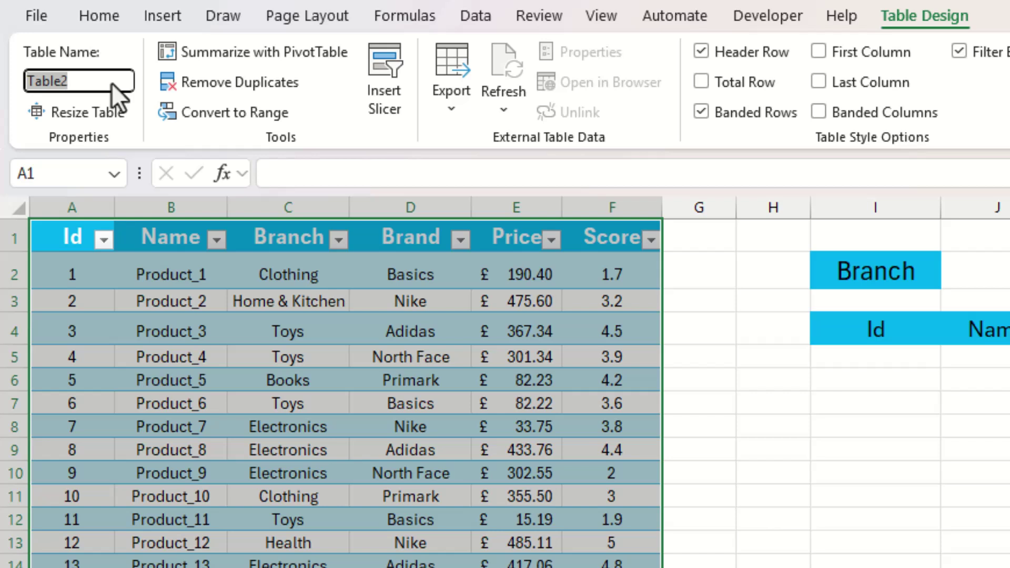
pyautogui.write('salesdata')
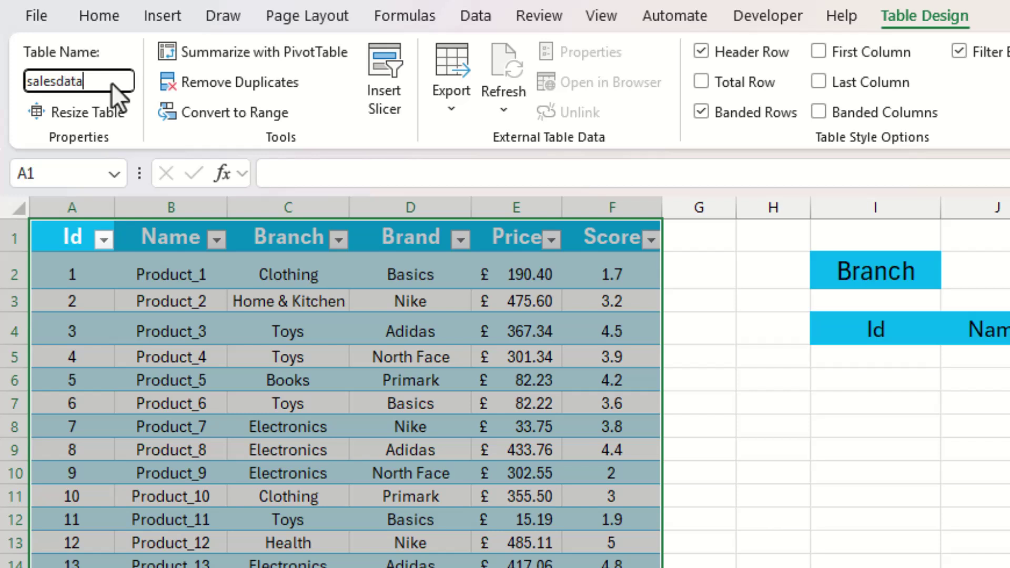
pyautogui.press('Return')
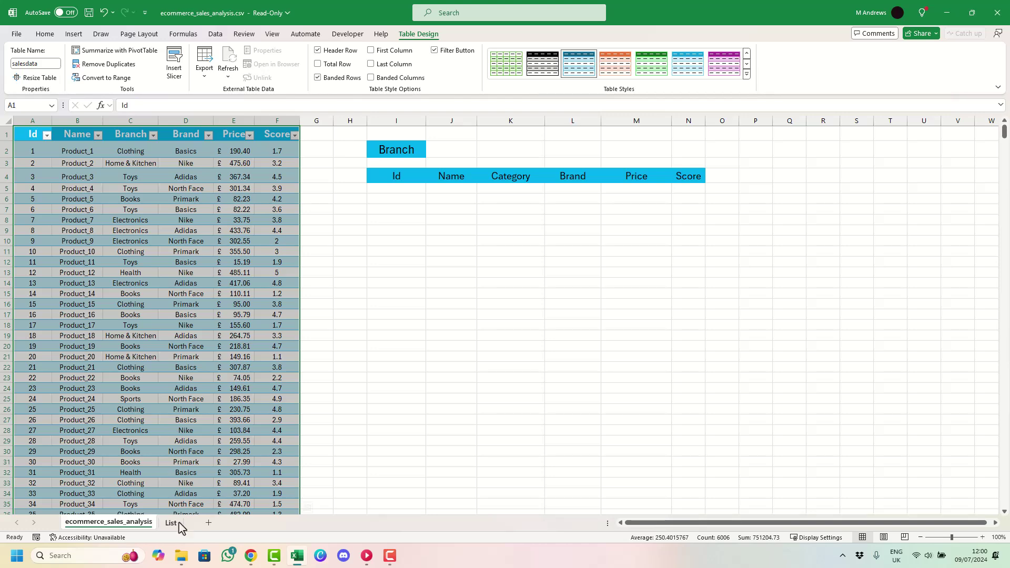
# On the List sheet, enter =UNIQUE(salesdata[Branch]) in A1 to spill the seven branches
pyautogui.click(172, 522)
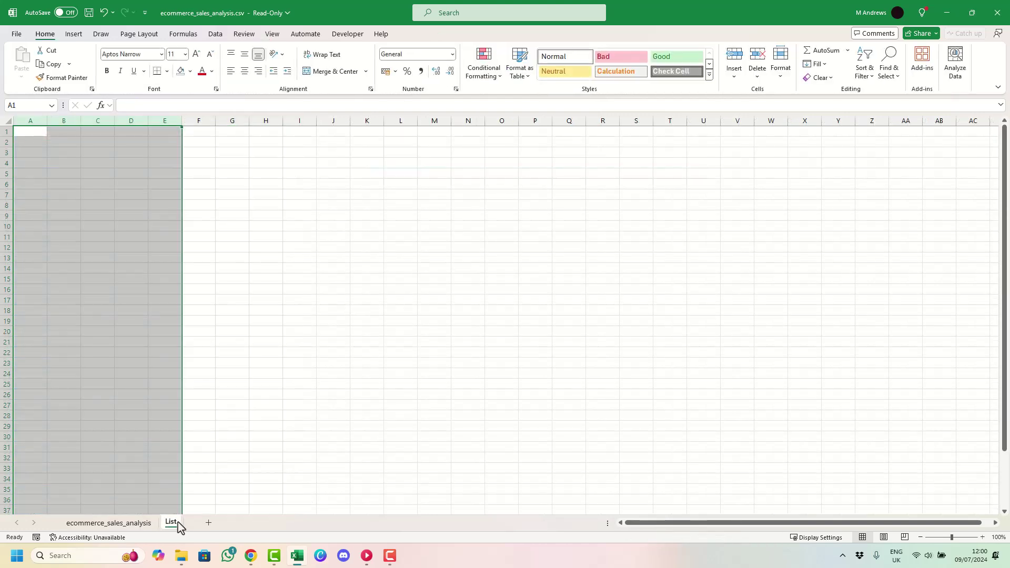
pyautogui.click(28, 131)
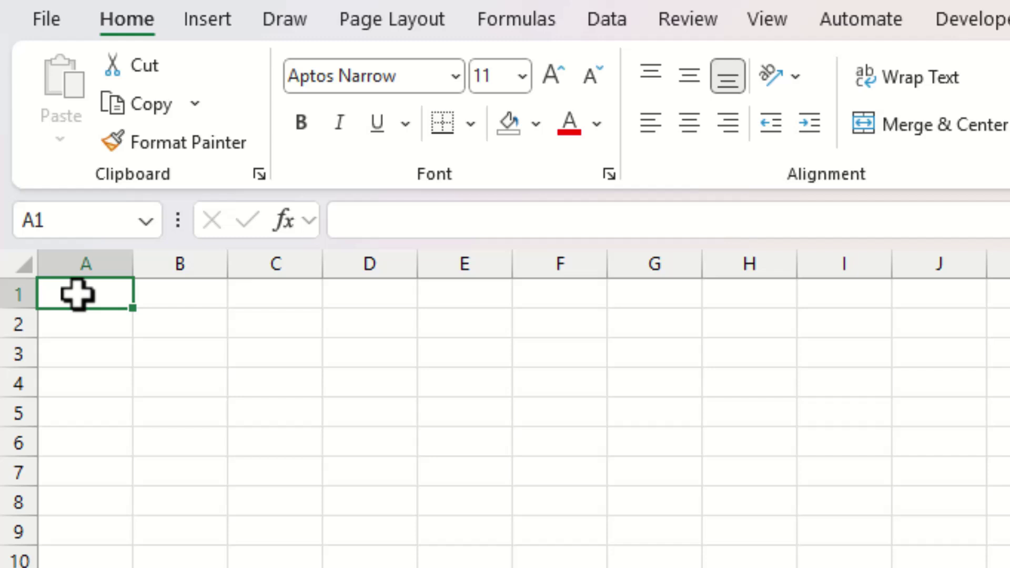
pyautogui.write('=unique')
pyautogui.press('Tab')
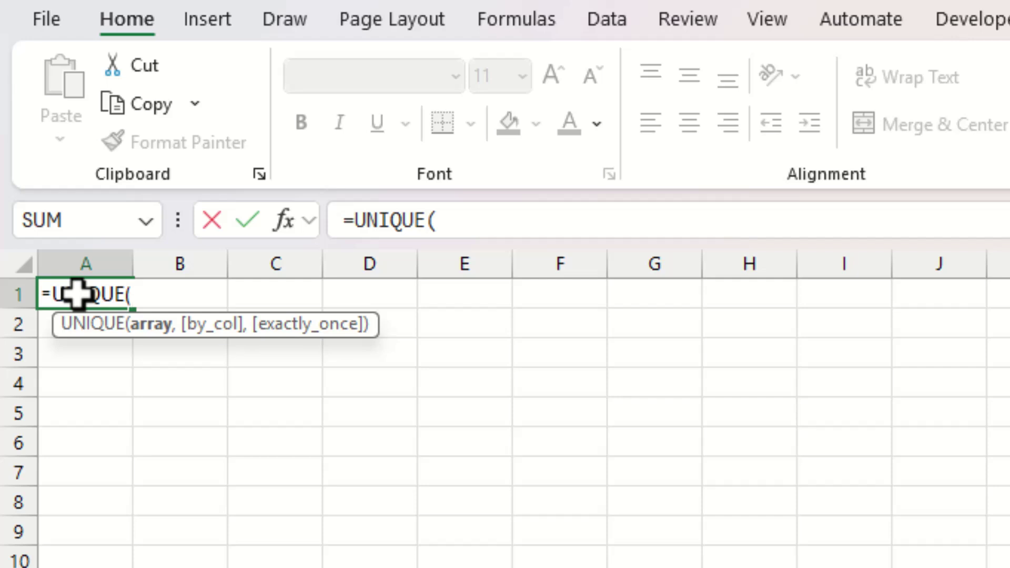
pyautogui.write('sa')
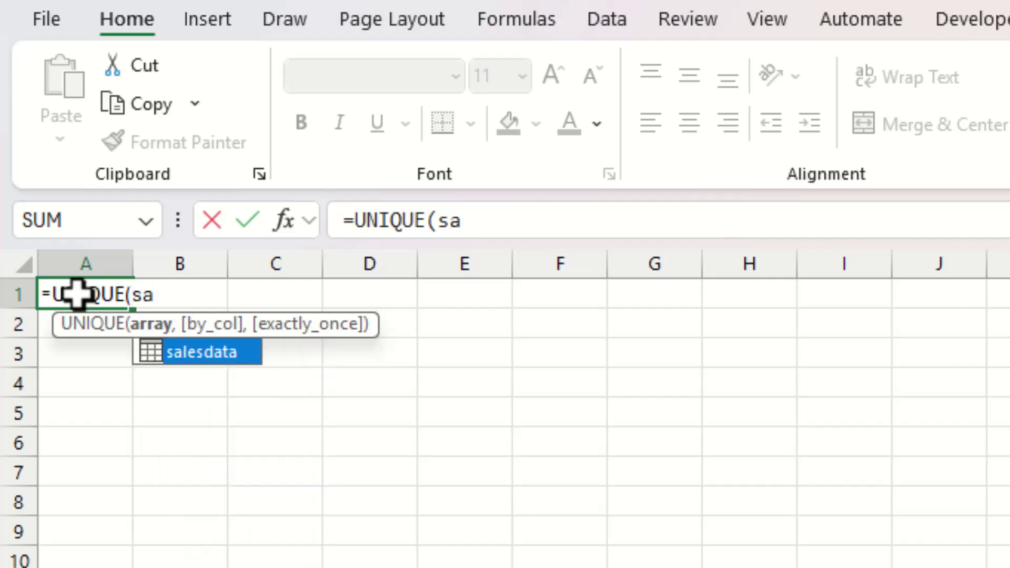
pyautogui.press('Tab')
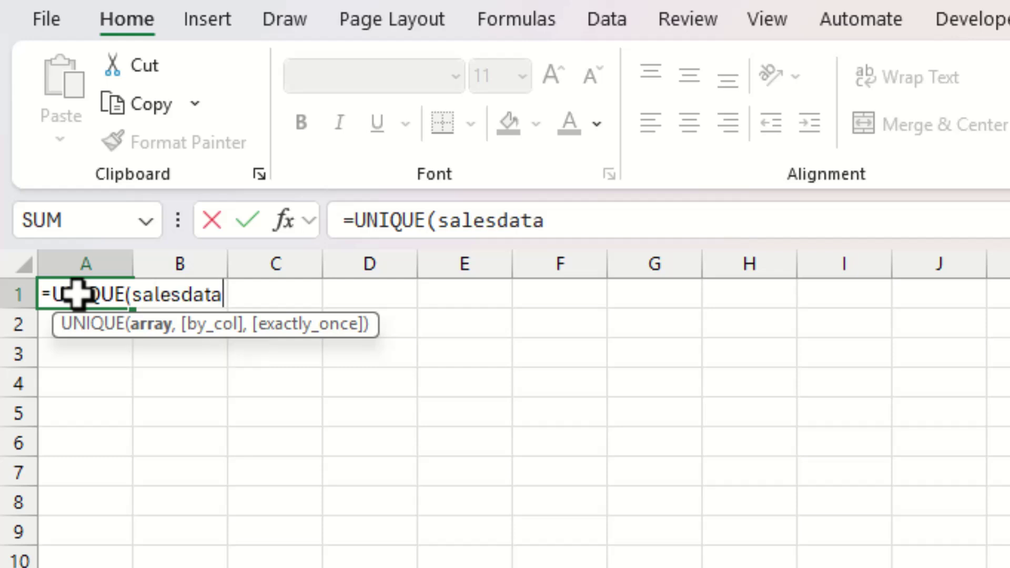
pyautogui.write('[')
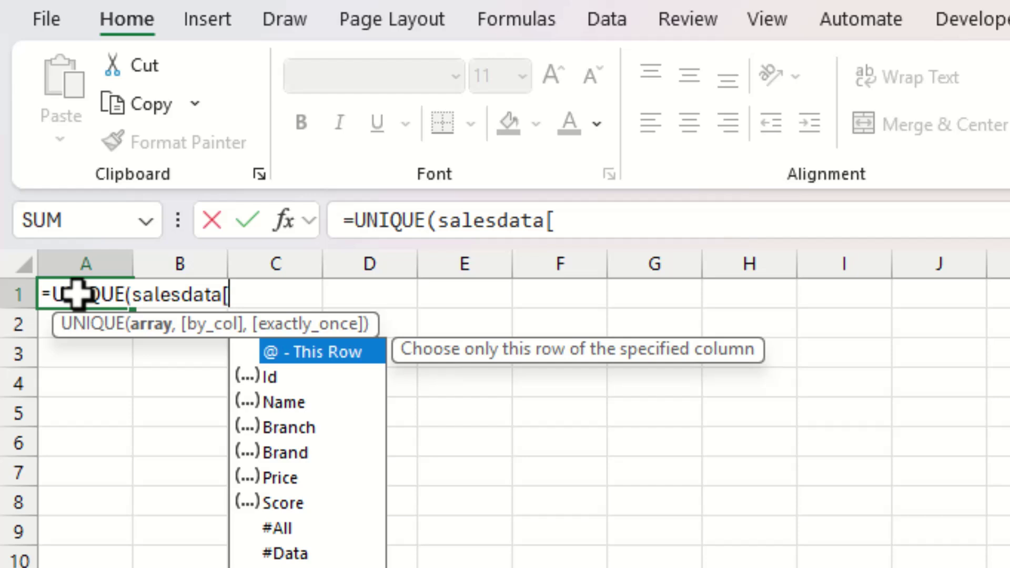
pyautogui.press('Down')
pyautogui.press('Down')
pyautogui.press('Down')
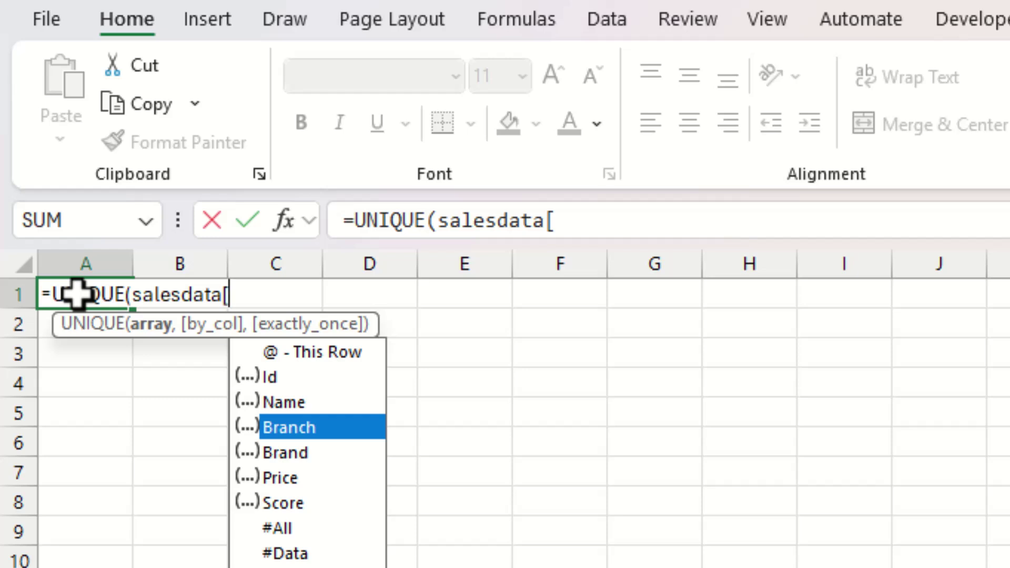
pyautogui.press('Tab')
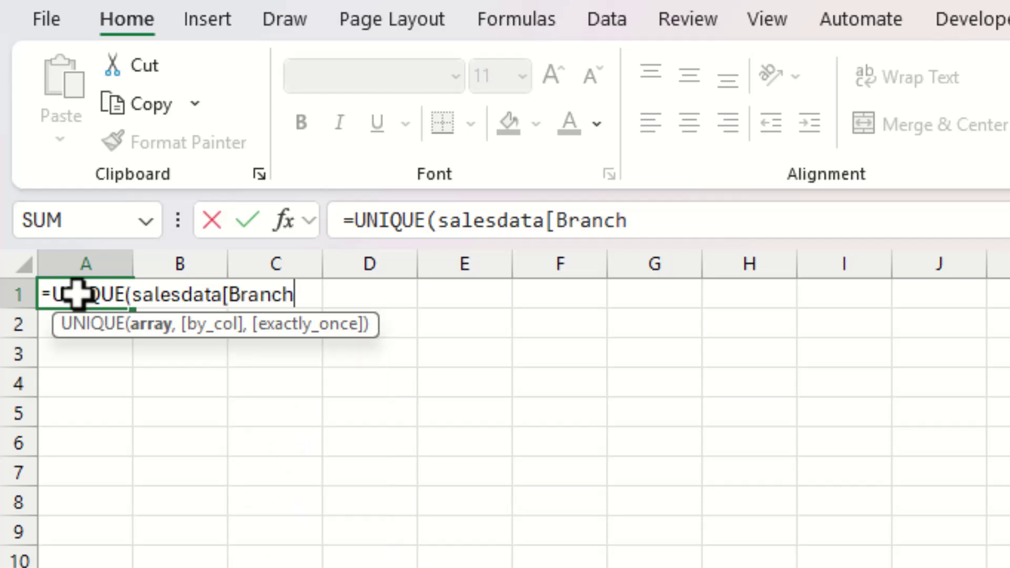
pyautogui.write('])')
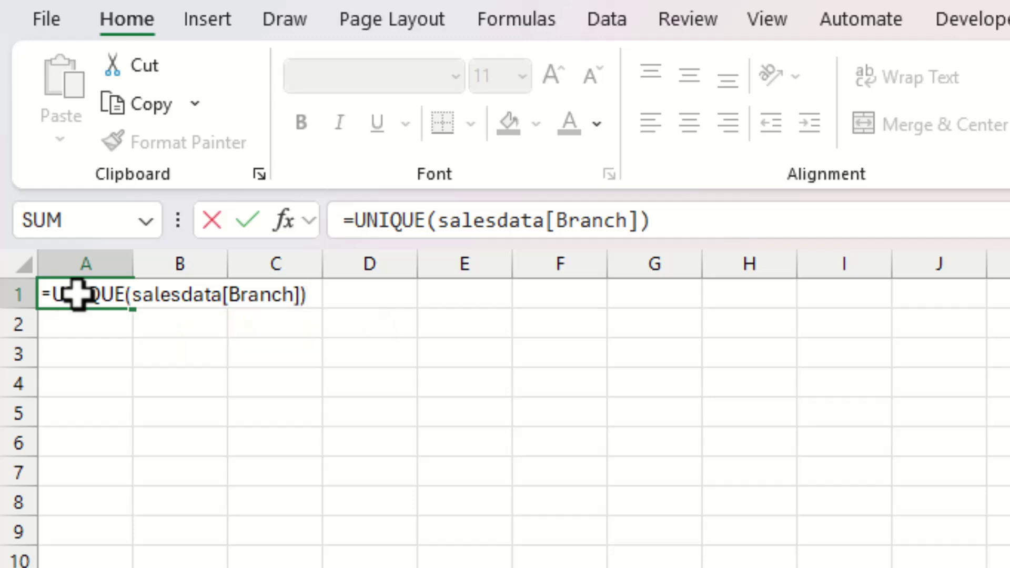
pyautogui.press('Return')
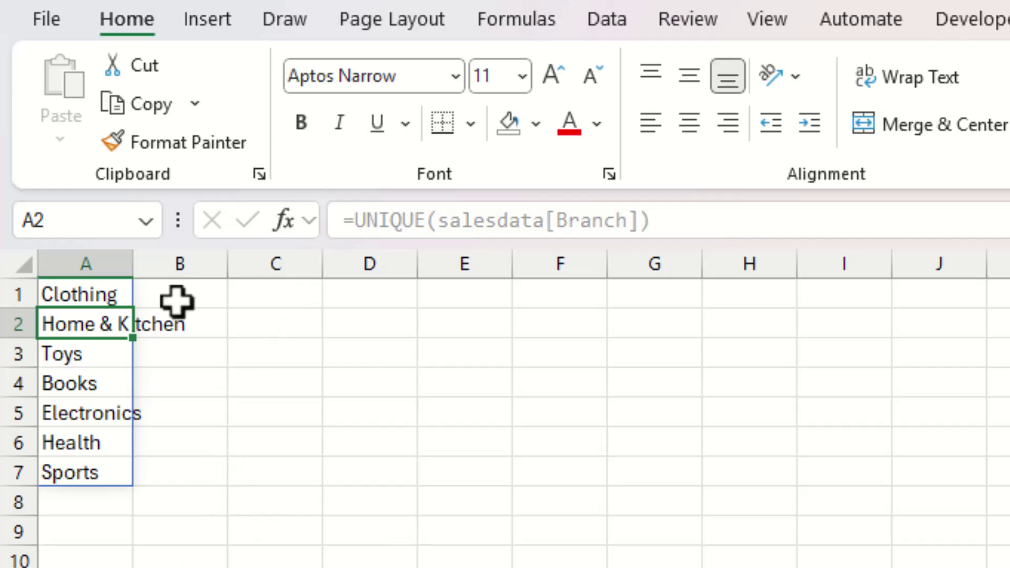
# Wrap A1's formula as =SORT(UNIQUE(salesdata[Branch])) so branches list Books to Toys
pyautogui.click(104, 291)
pyautogui.click(351, 220)
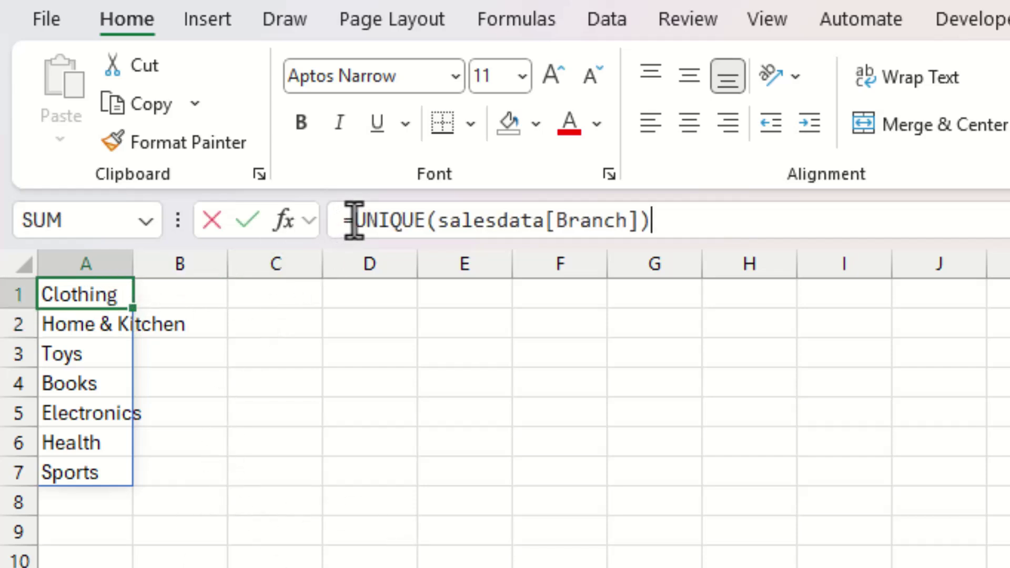
pyautogui.write('sort')
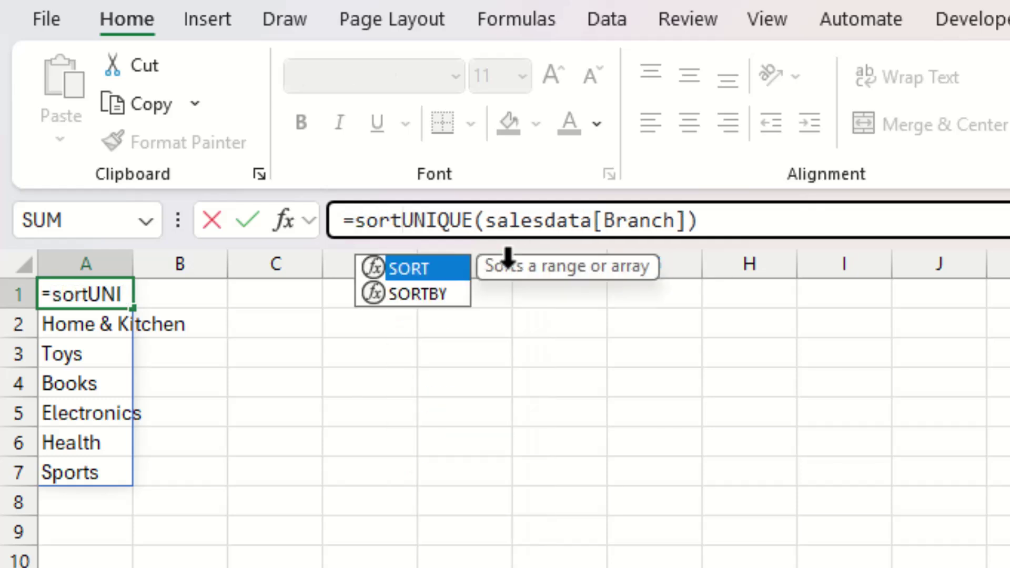
pyautogui.press('Tab')
pyautogui.press('Right')
pyautogui.press('Right')
pyautogui.press('Right')
pyautogui.press('Right')
pyautogui.press('Right')
pyautogui.press('Right')
pyautogui.press('Right')
pyautogui.press('Right')
pyautogui.press('Right')
pyautogui.press('Right')
pyautogui.press('Right')
pyautogui.press('Right')
pyautogui.press('Right')
pyautogui.press('Right')
pyautogui.press('Right')
pyautogui.press('Right')
pyautogui.press('Right')
pyautogui.press('Right')
pyautogui.press('Right')
pyautogui.press('Right')
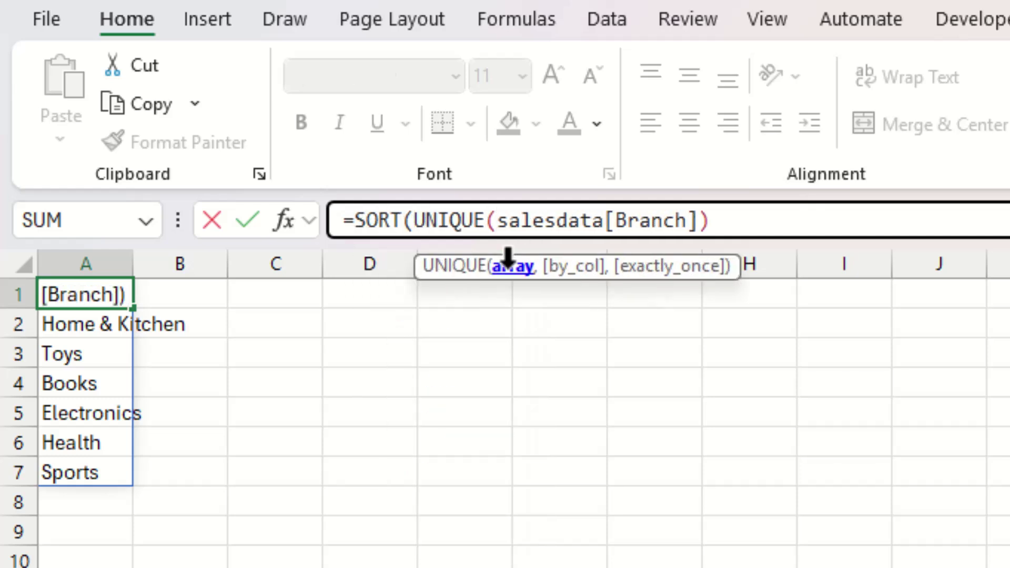
pyautogui.press('Right')
pyautogui.press('Right')
pyautogui.write(')')
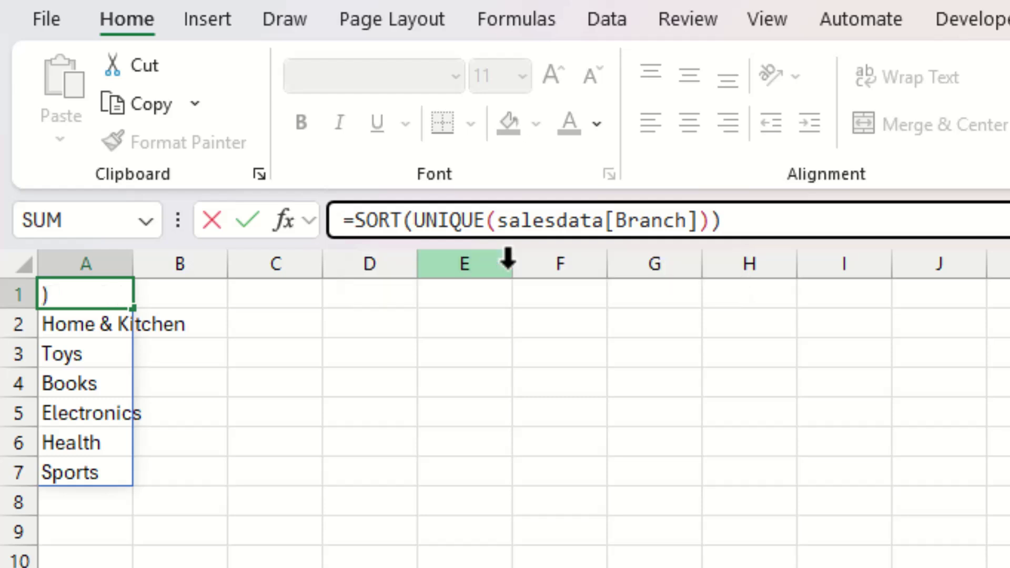
pyautogui.press('Return')
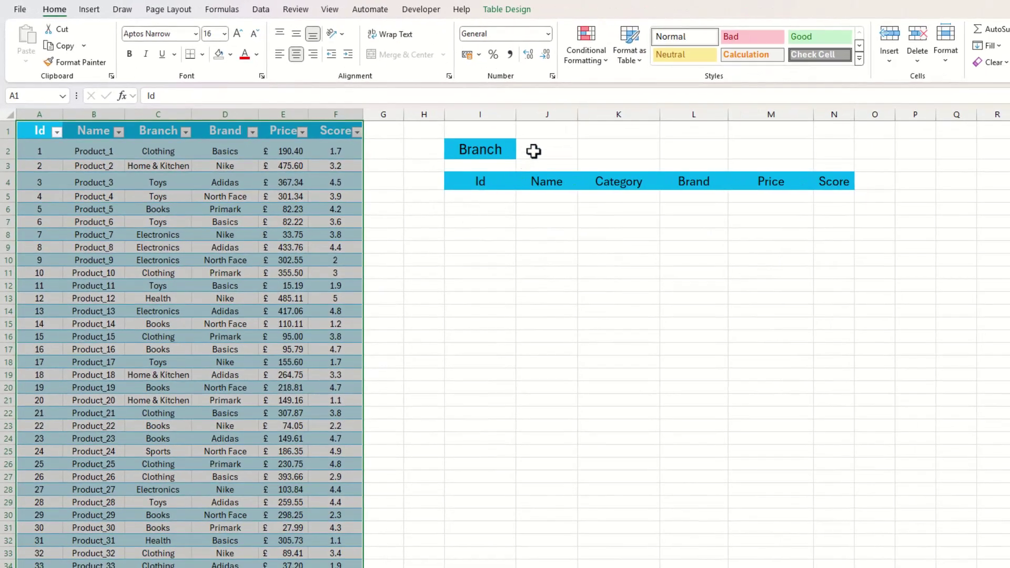
# Give J2 List data validation with source =List!$A$1#
pyautogui.click(533, 151)
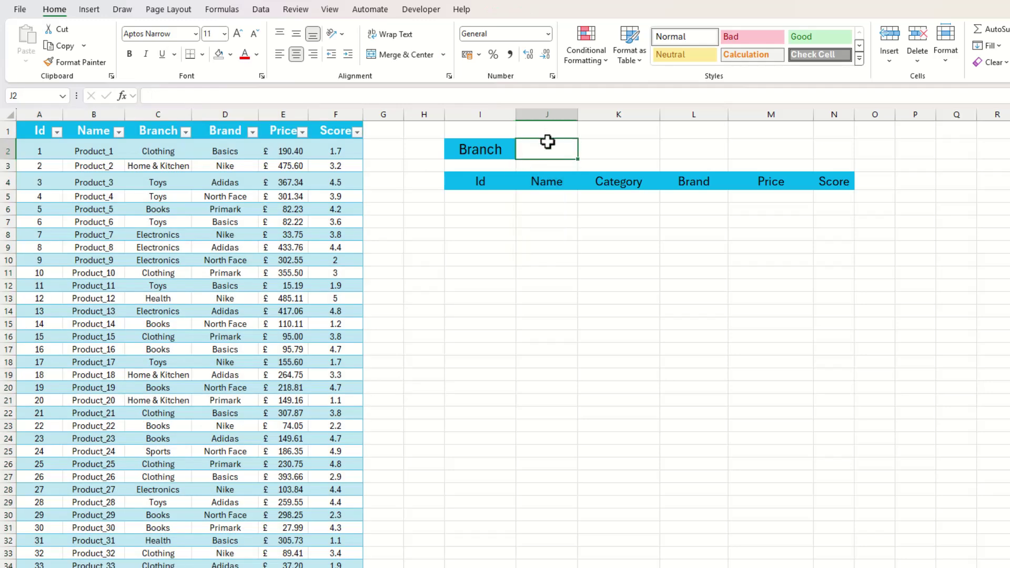
pyautogui.click(261, 9)
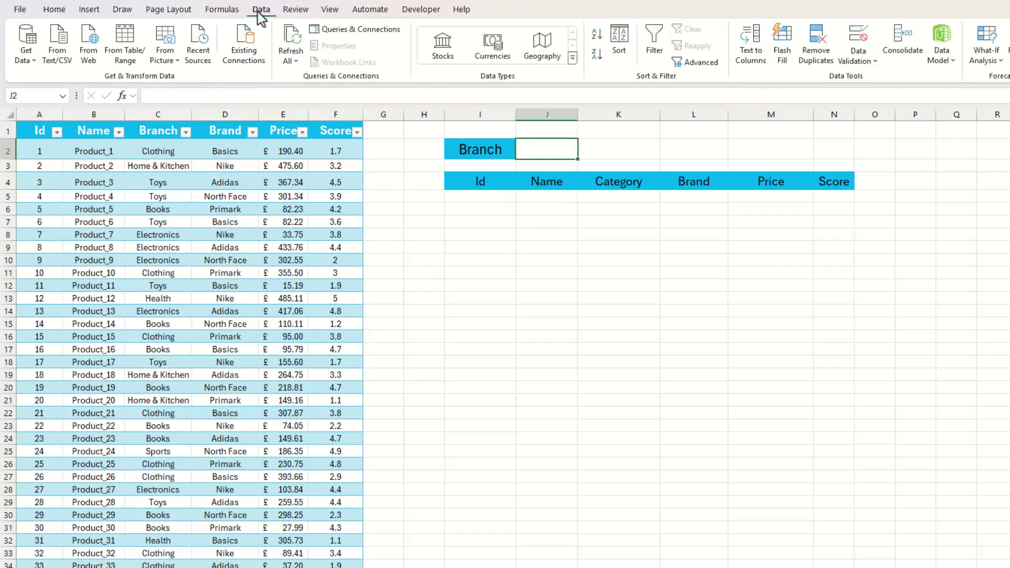
pyautogui.click(858, 38)
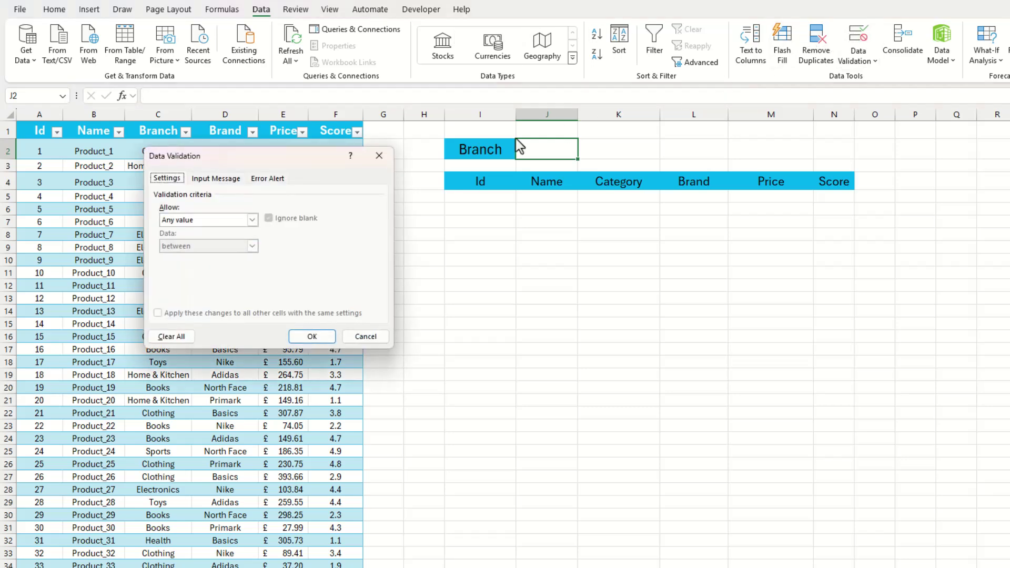
pyautogui.click(252, 221)
pyautogui.click(231, 255)
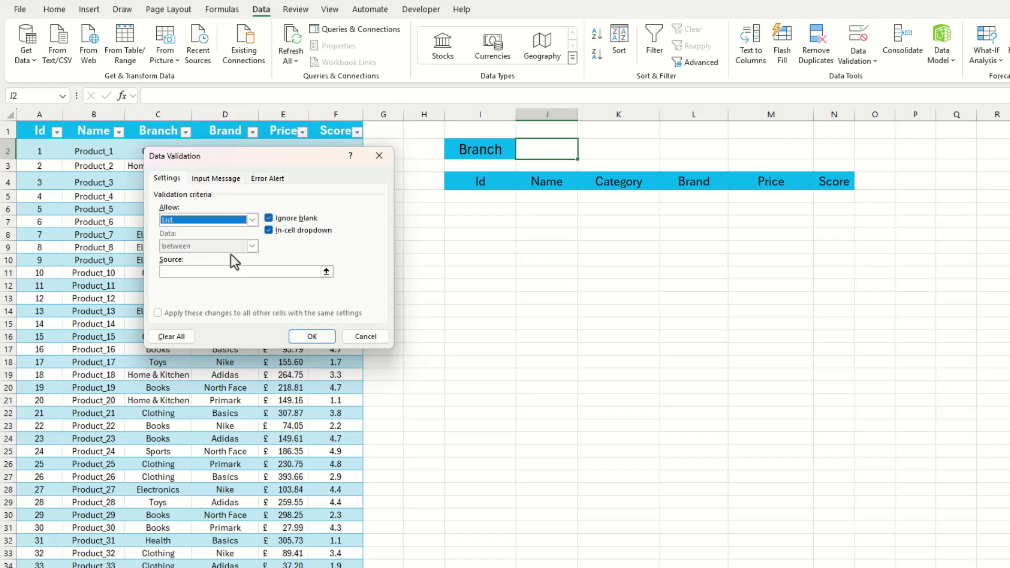
pyautogui.click(327, 272)
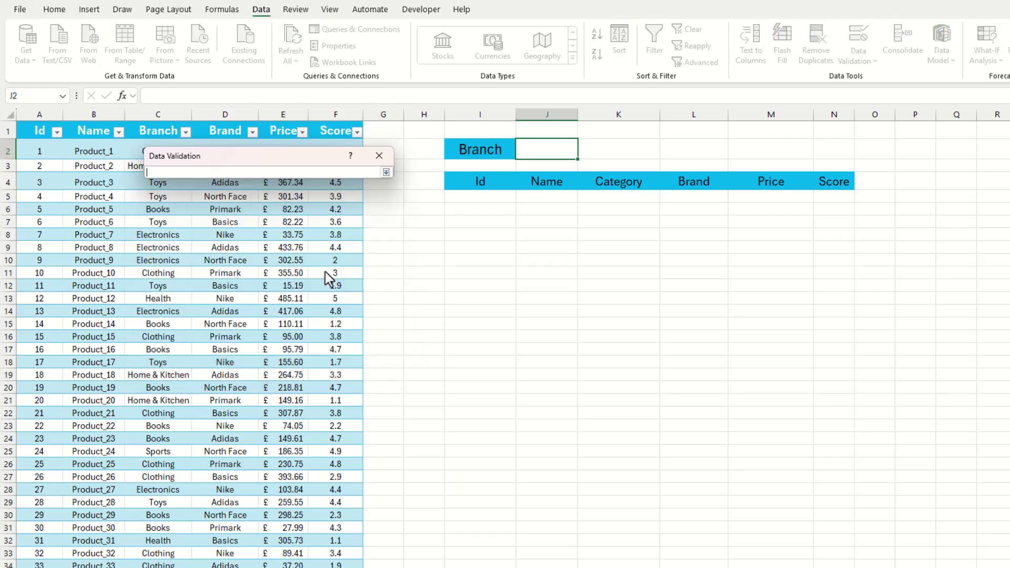
pyautogui.hotkey('ctrl', 'pagedown')
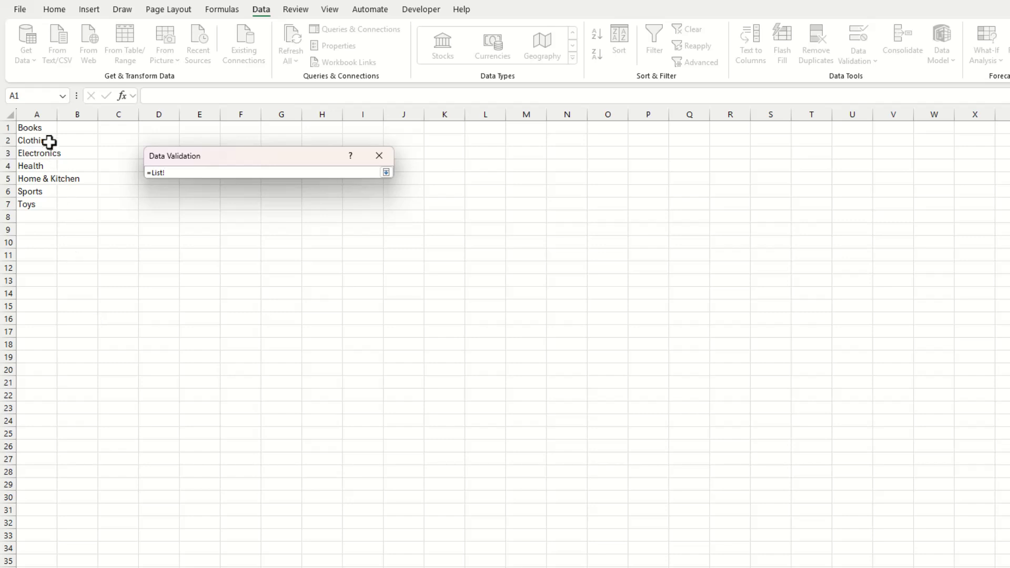
pyautogui.click(39, 129)
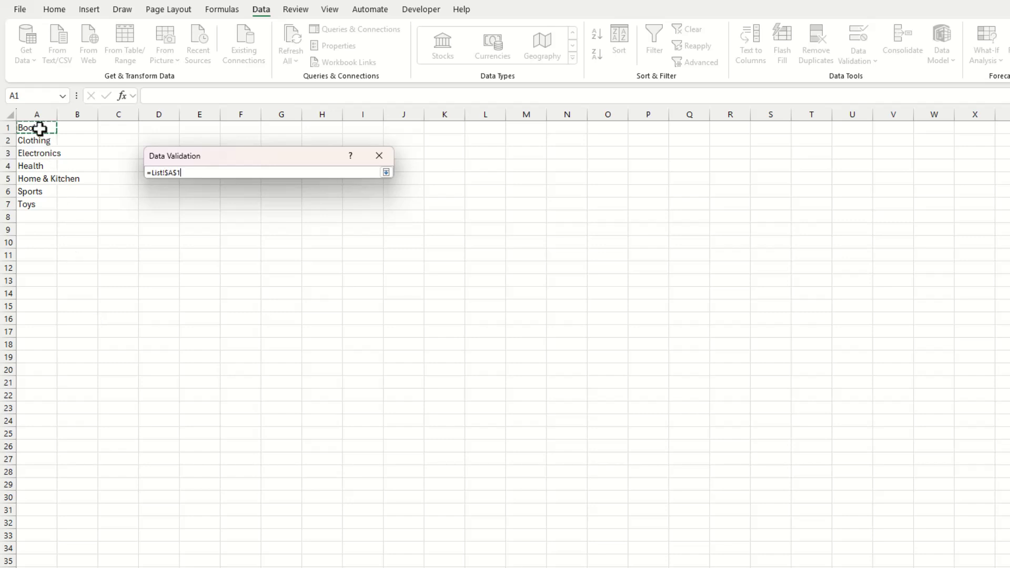
pyautogui.write('#')
pyautogui.press('Return')
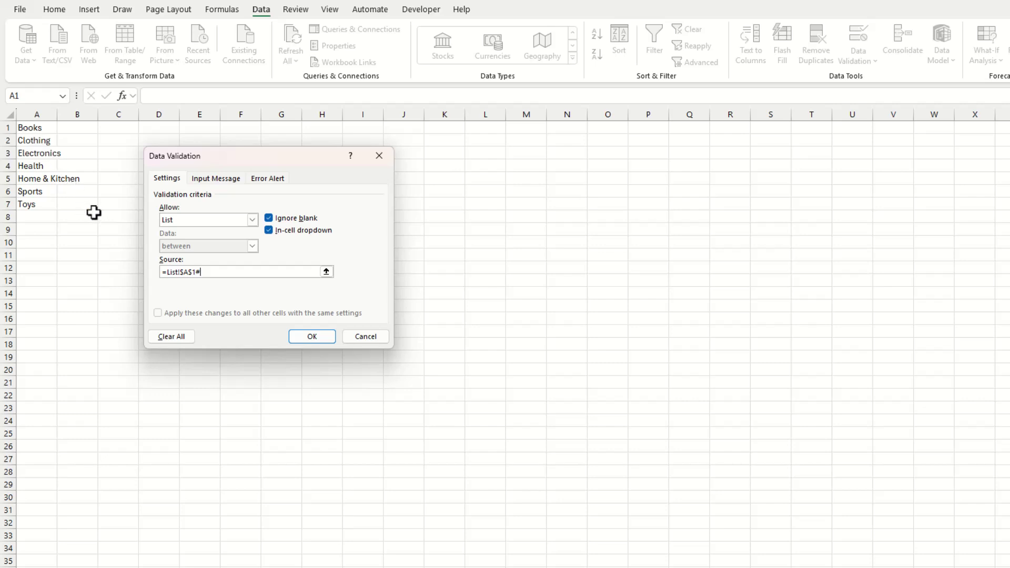
pyautogui.click(312, 337)
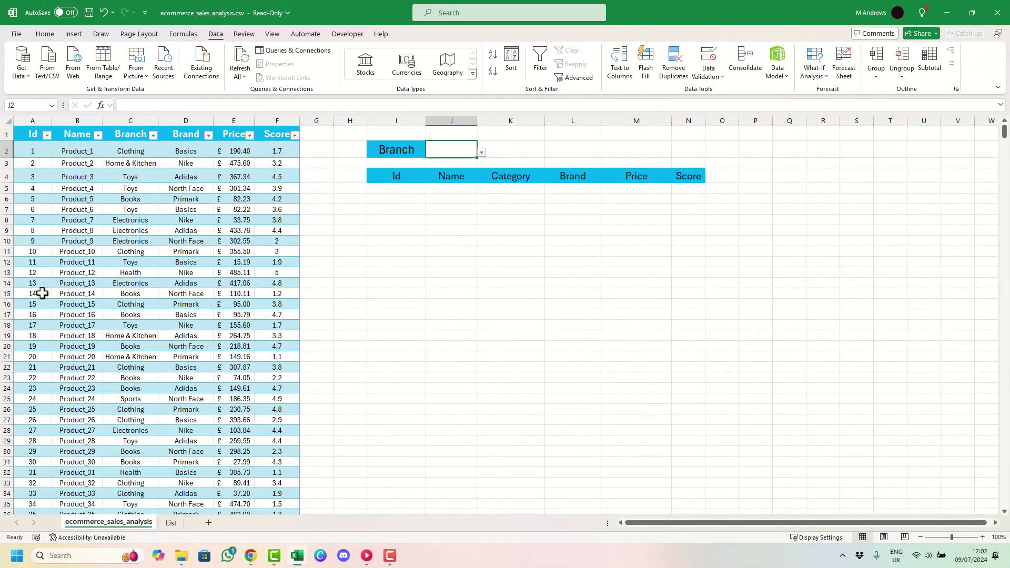
# Extend the Id series at the end of the table into new row 1002
pyautogui.click(44, 323)
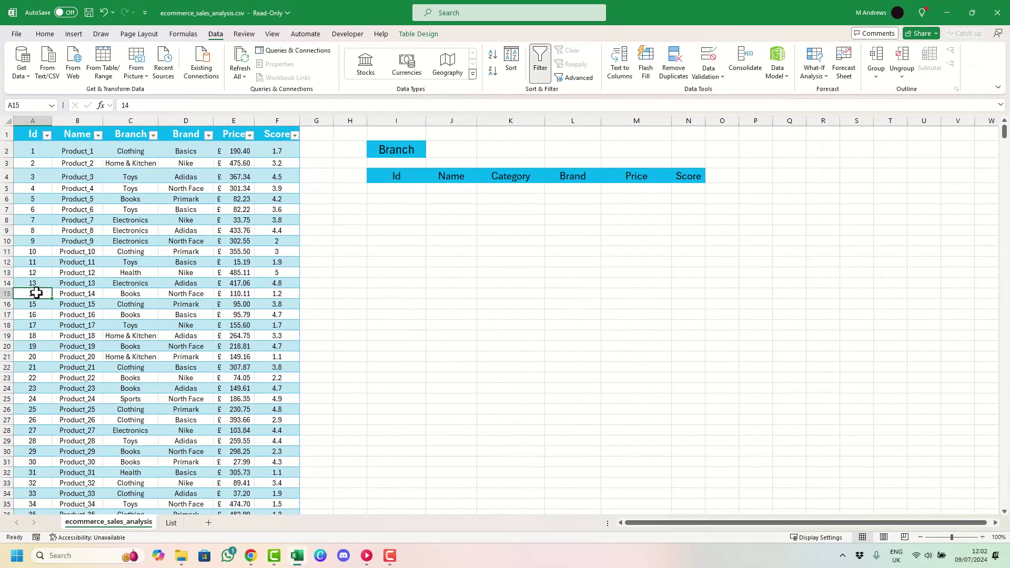
pyautogui.hotkey('ctrl', 'Down')
pyautogui.scroll(-4, 94, 306)
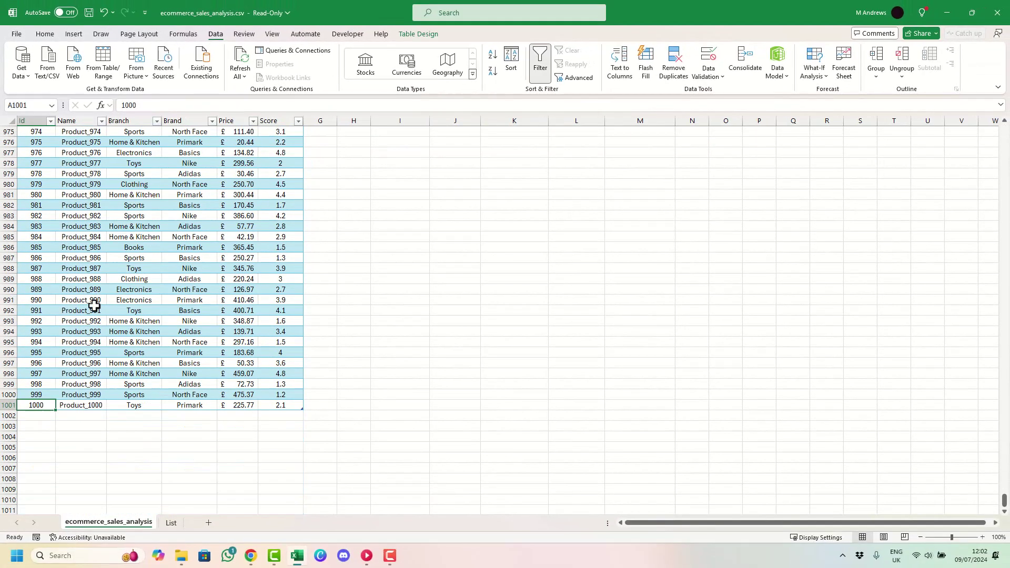
pyautogui.moveTo(55, 410); pyautogui.dragTo(108, 419)
pyautogui.click(85, 406)
# Fill the new row with branch zzzzz, brand zzzzzz, price and score, then check the List sheet
pyautogui.click(142, 415)
pyautogui.write('zz')
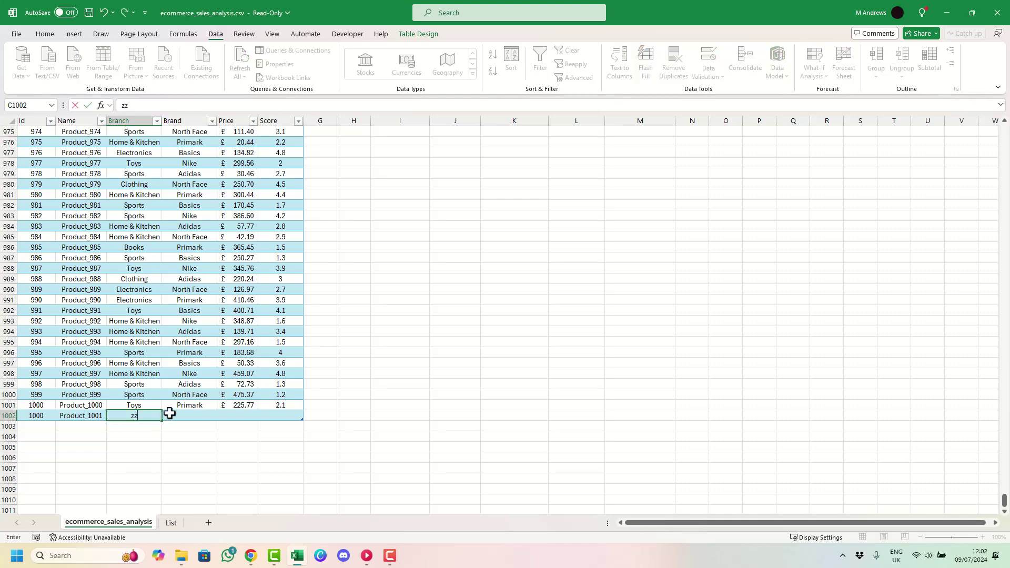
pyautogui.write('zzz')
pyautogui.click(194, 415)
pyautogui.write('zzzzzz')
pyautogui.click(245, 418)
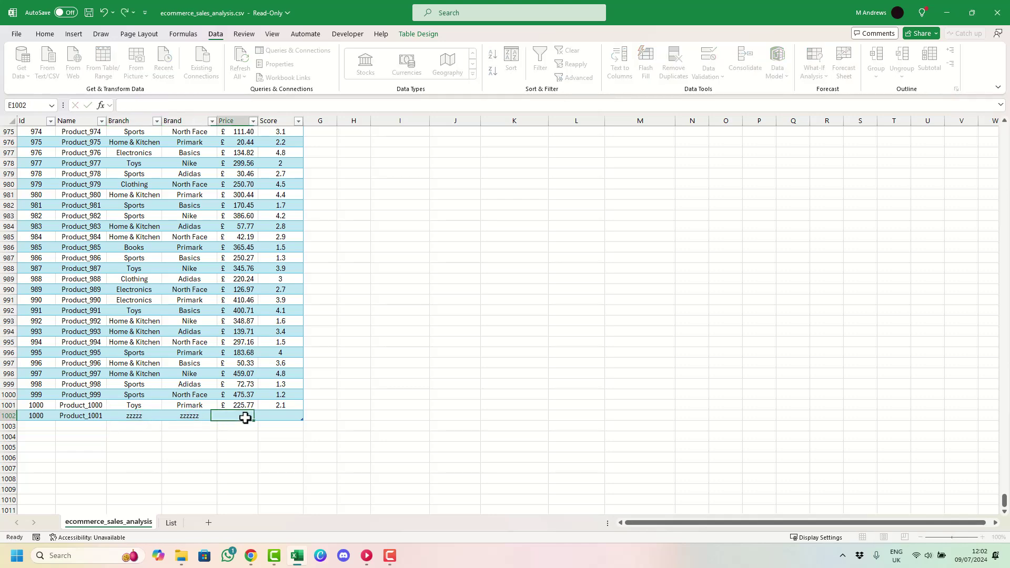
pyautogui.click(243, 406)
pyautogui.moveTo(249, 411); pyautogui.dragTo(307, 419)
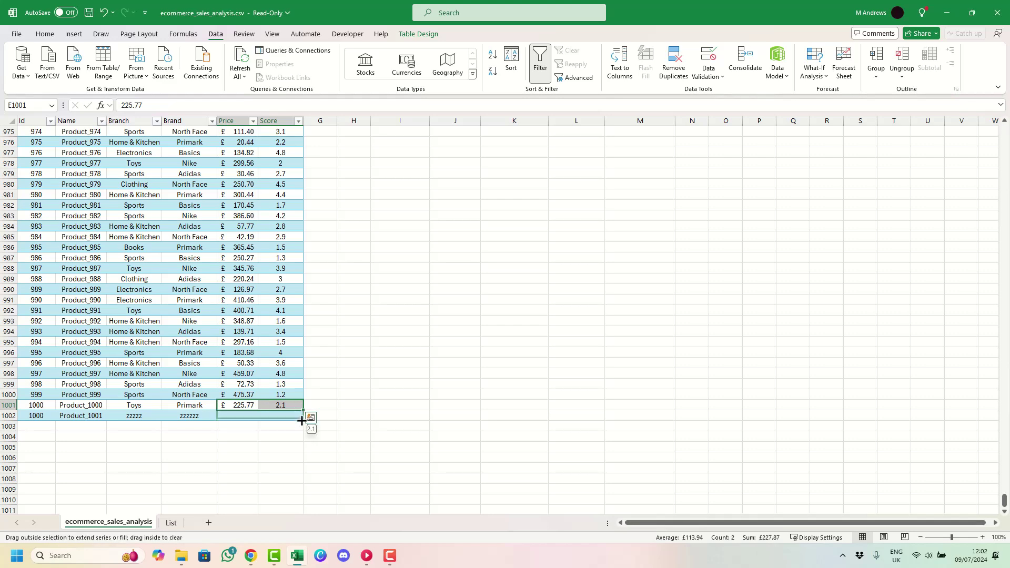
pyautogui.click(171, 523)
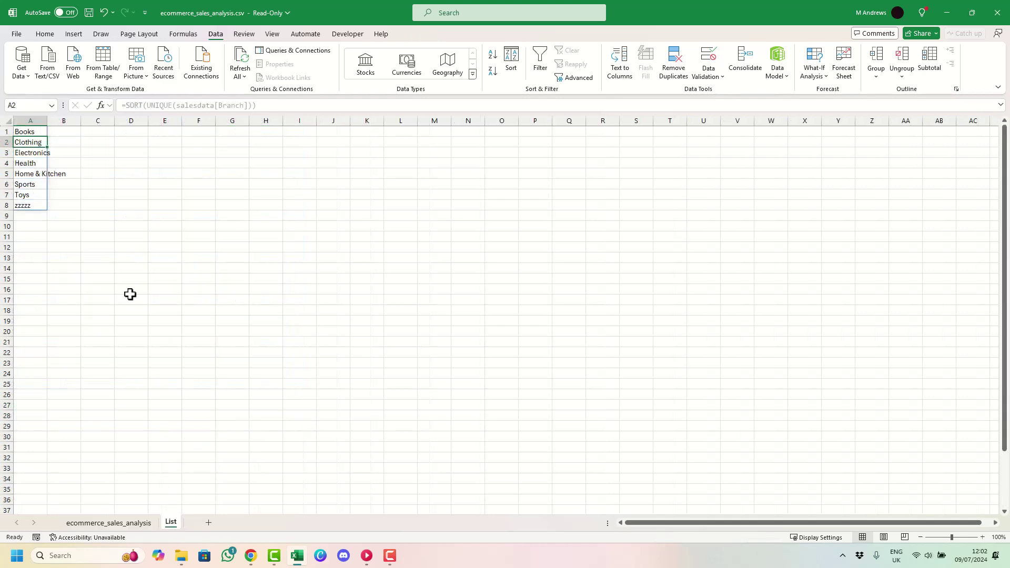
pyautogui.click(148, 524)
# Choose Books from J2's branch dropdown
pyautogui.scroll(20, 187, 373)
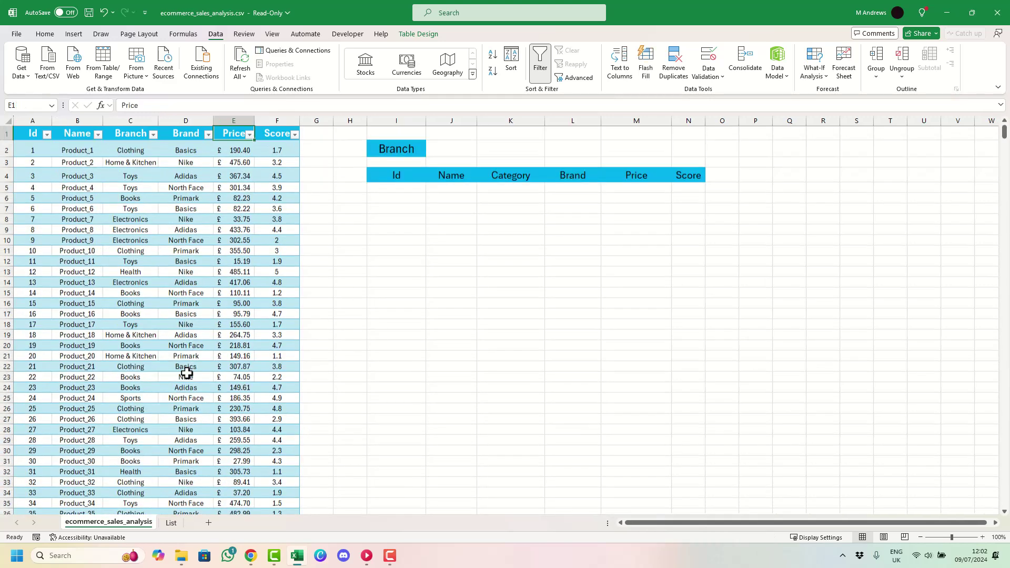
pyautogui.click(445, 152)
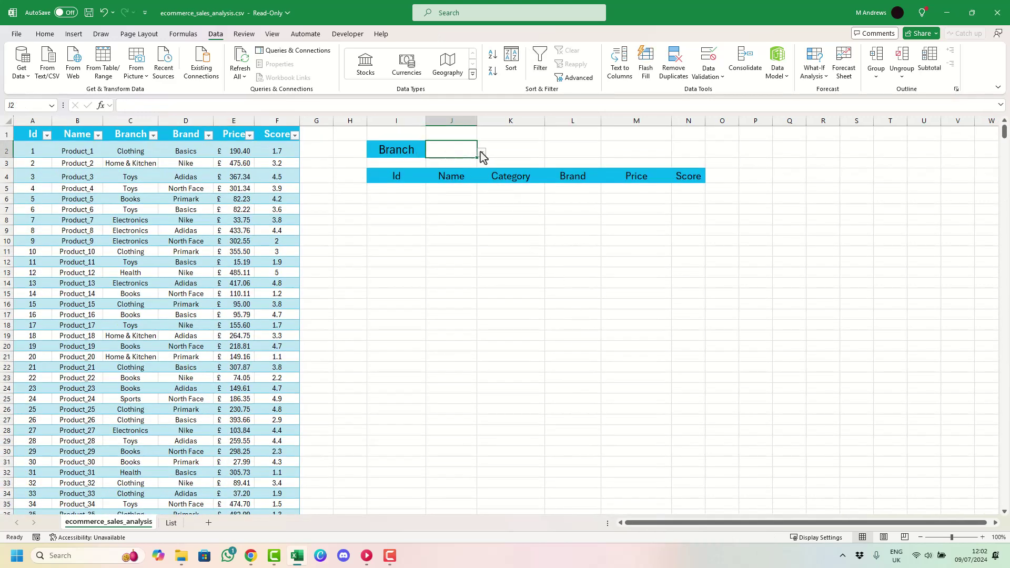
pyautogui.click(480, 152)
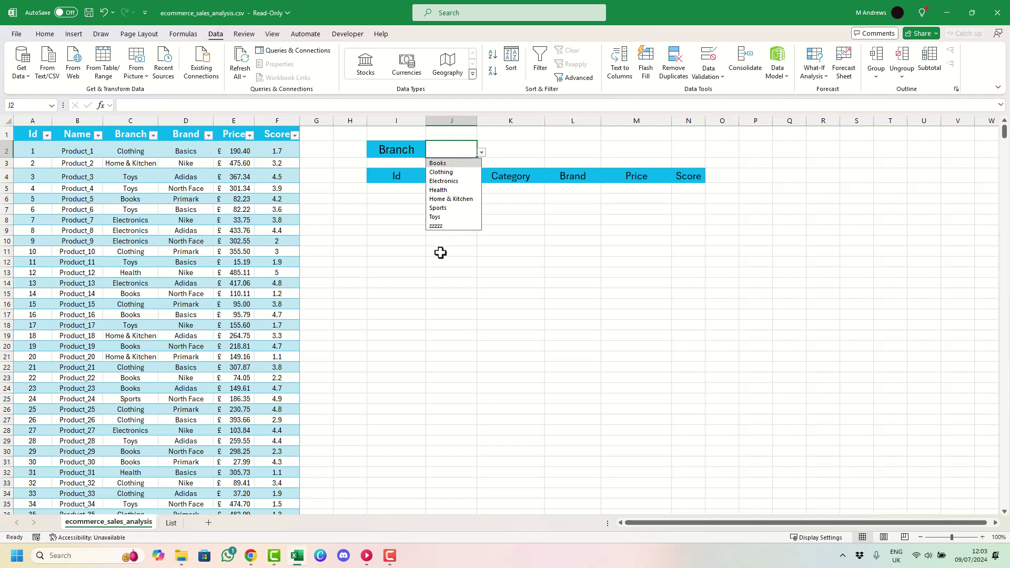
pyautogui.click(454, 163)
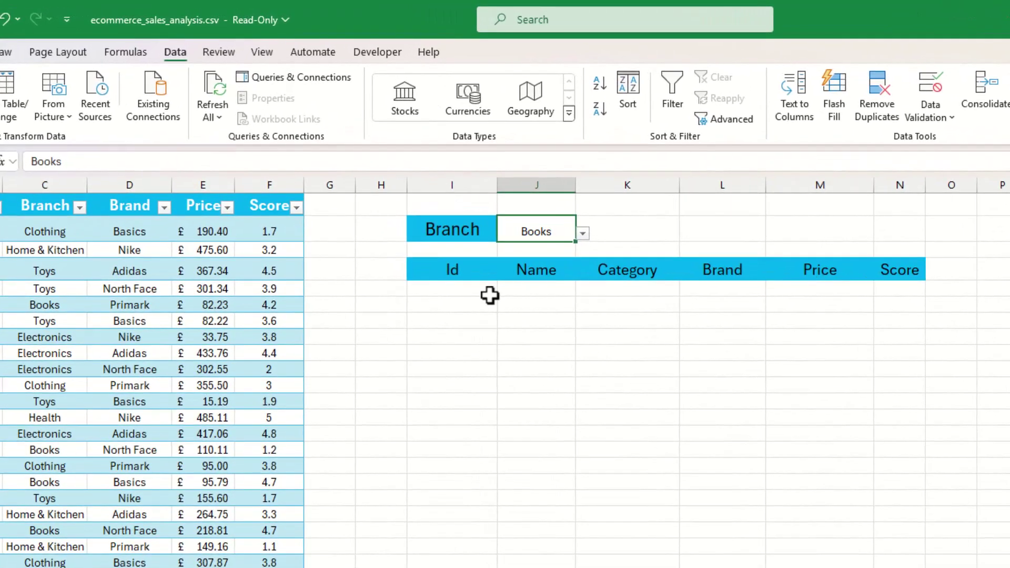
# Start a FILTER formula under the Id heading returning the salesdata table
pyautogui.click(477, 295)
pyautogui.write('=')
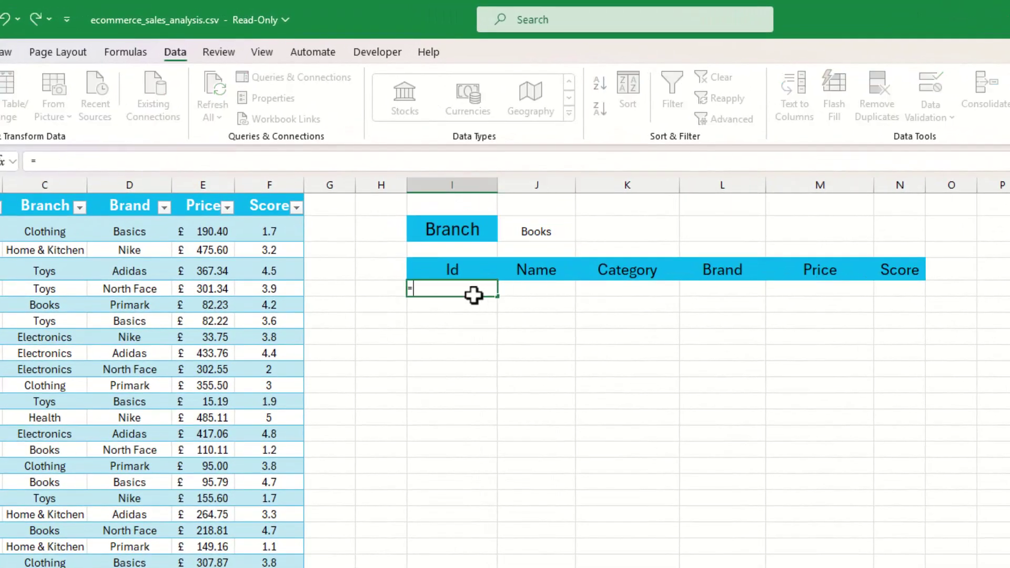
pyautogui.write('Filter')
pyautogui.press('Tab')
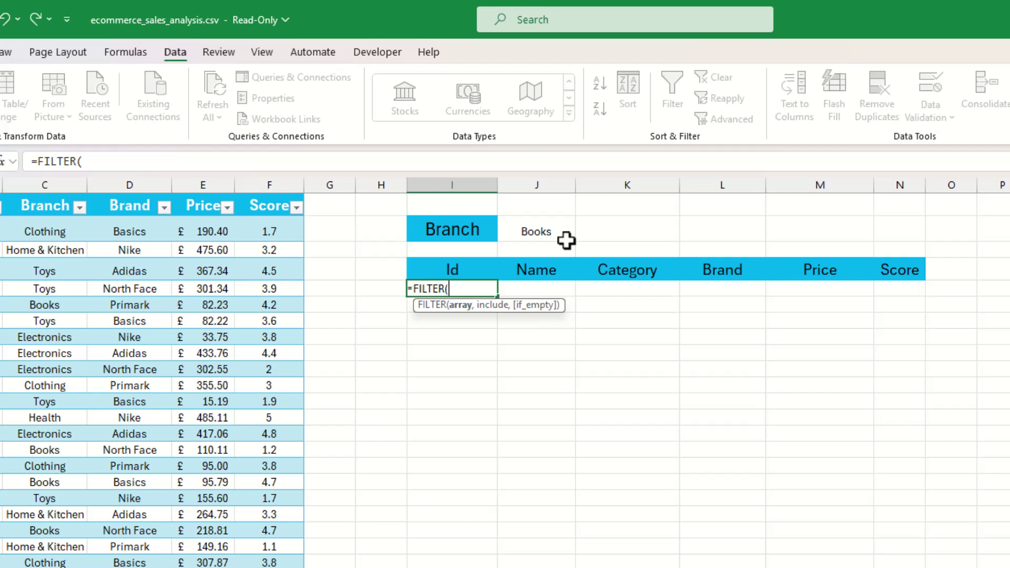
pyautogui.write('sa')
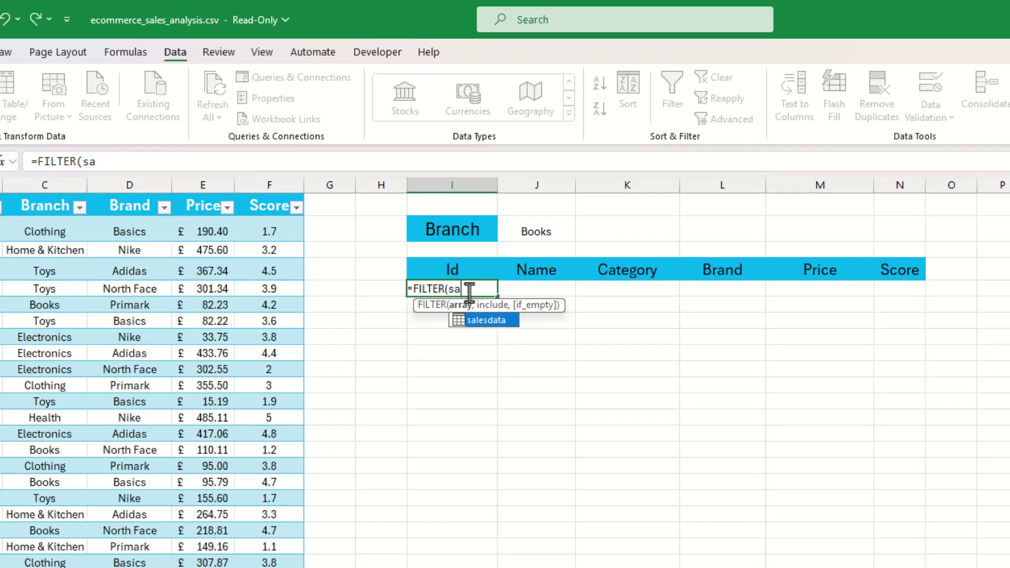
pyautogui.press('Tab')
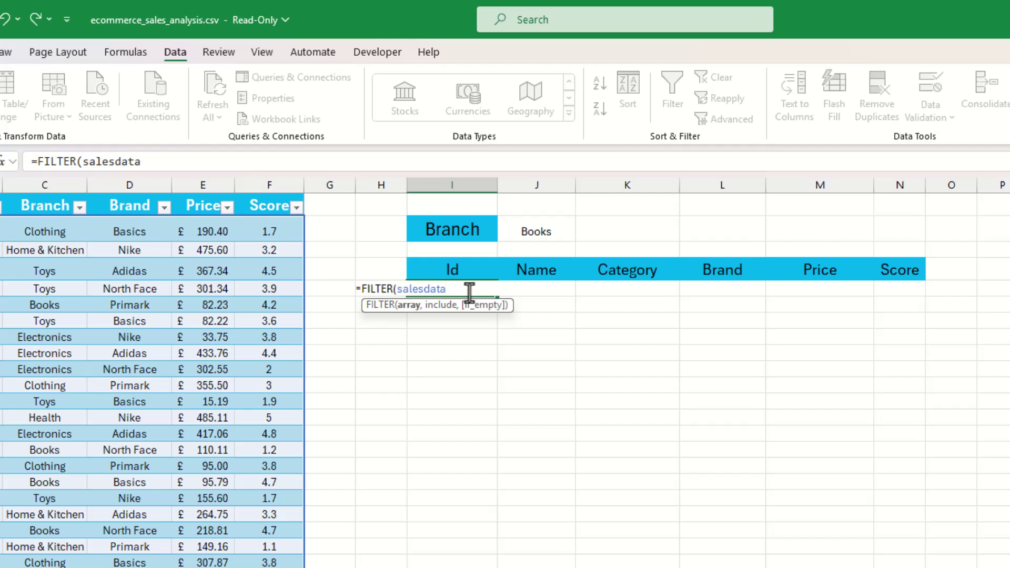
# Add the condition salesdata[Branch]=J2 and the "Nothing Found" fallback to the FILTER formula
pyautogui.write(',sale')
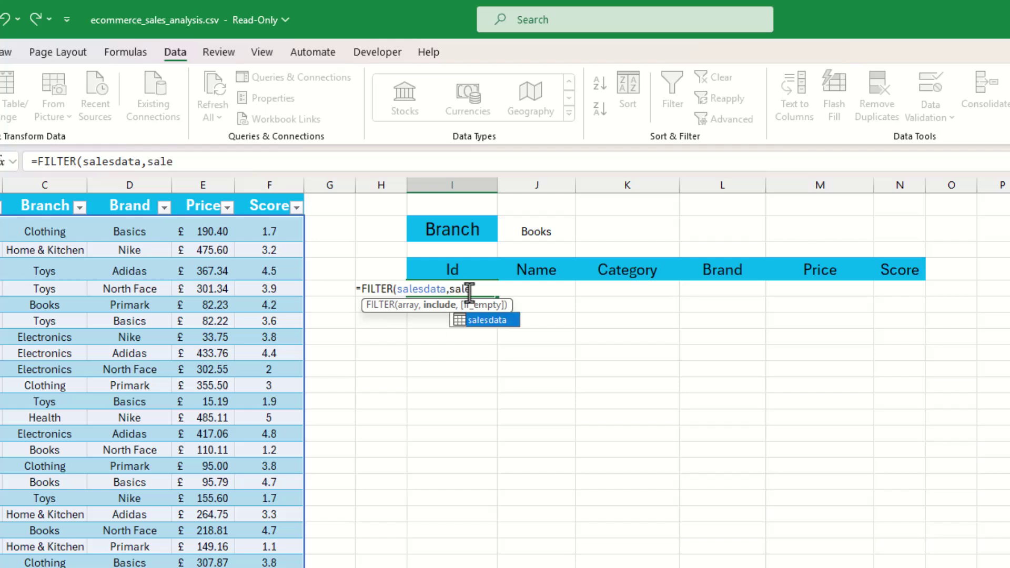
pyautogui.press('Tab')
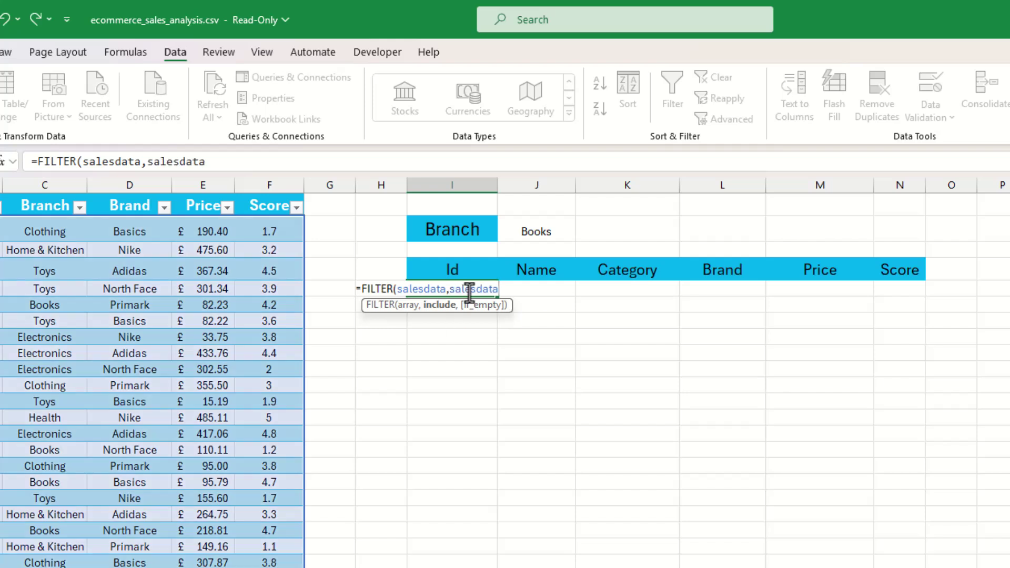
pyautogui.write('[')
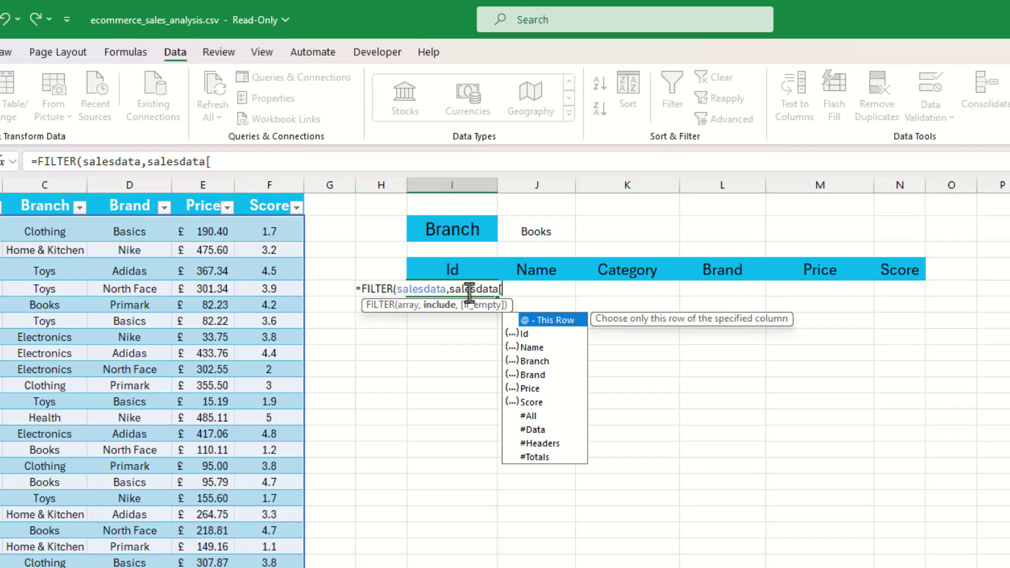
pyautogui.press('Down')
pyautogui.press('Down')
pyautogui.press('Down')
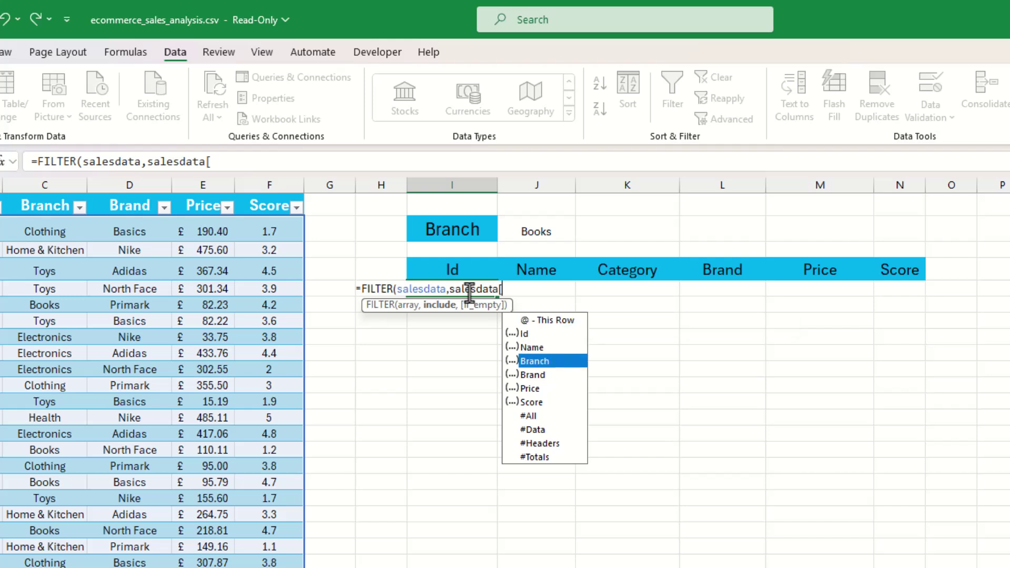
pyautogui.press('Tab')
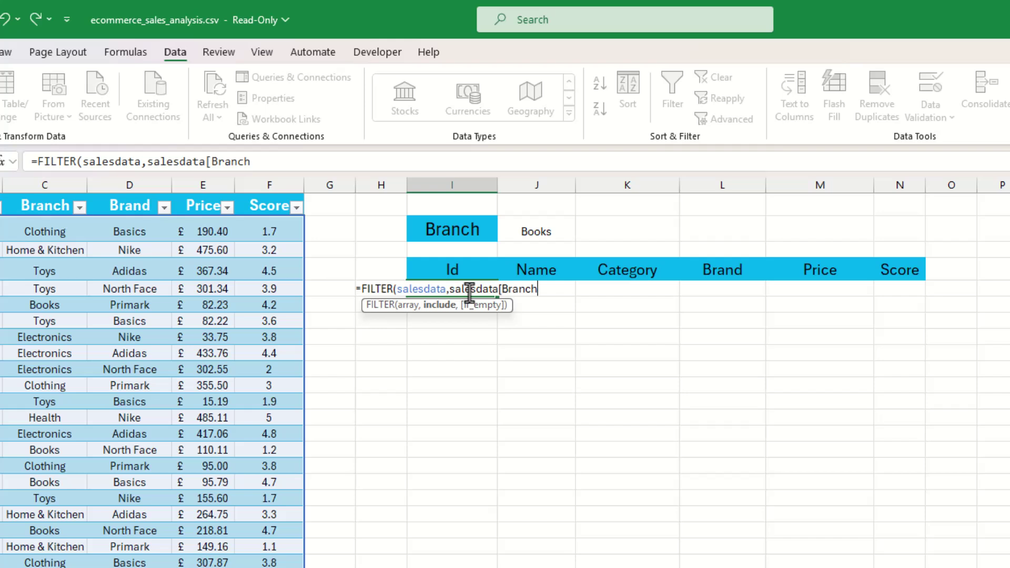
pyautogui.write(']=')
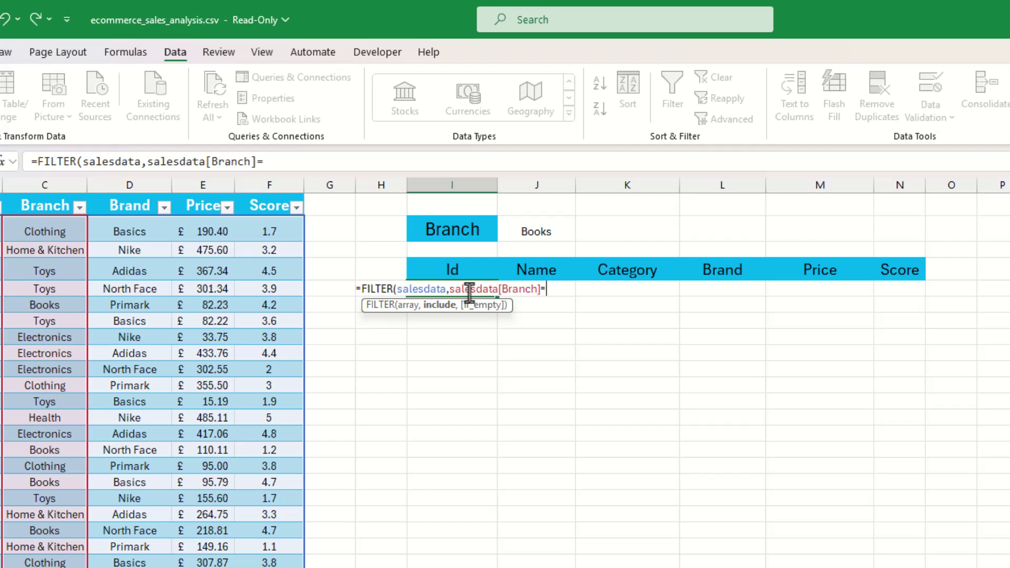
pyautogui.click(551, 230)
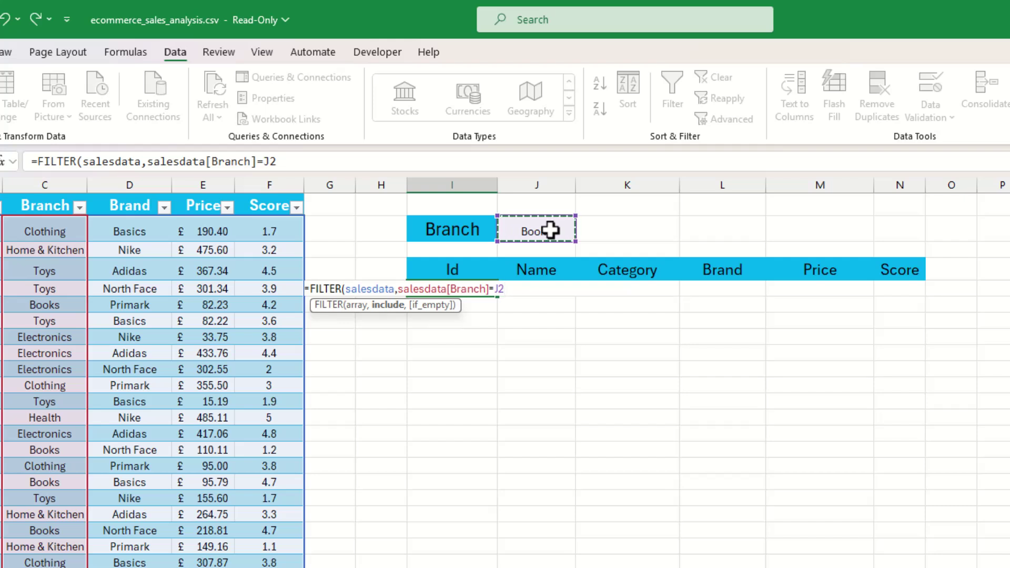
pyautogui.write(',')
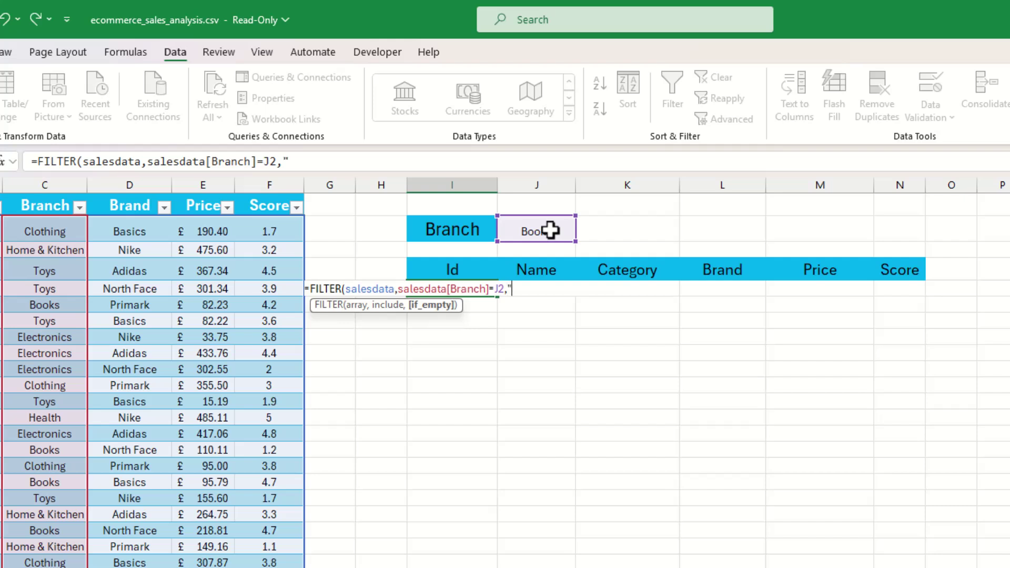
pyautogui.write('Nothing')
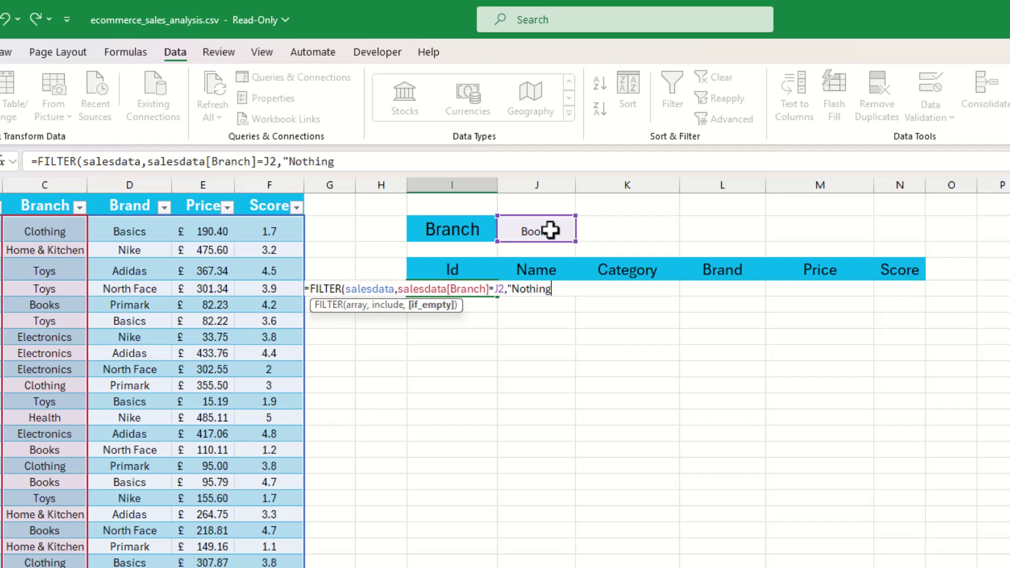
pyautogui.write(' Found")')
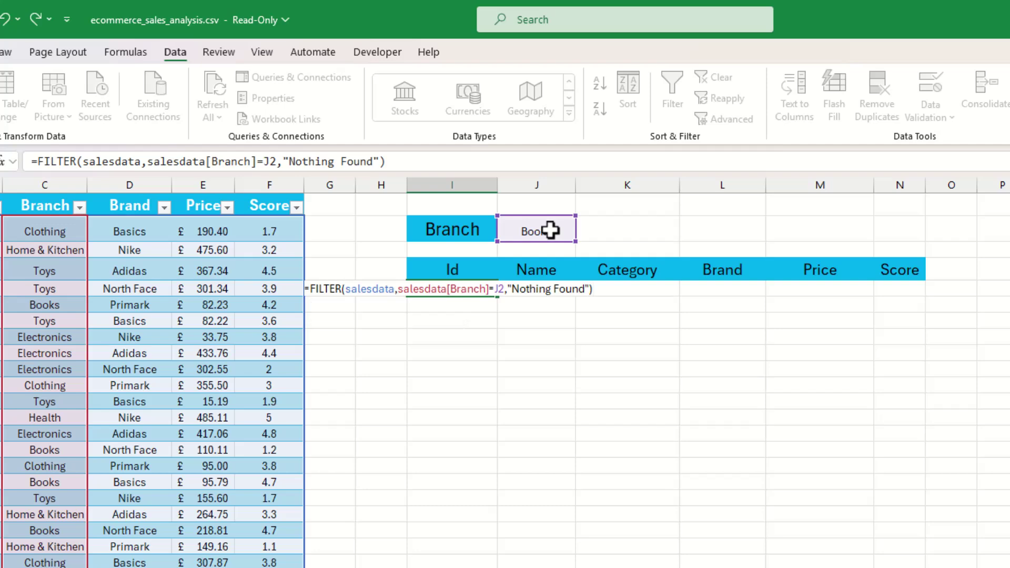
pyautogui.press('Return')
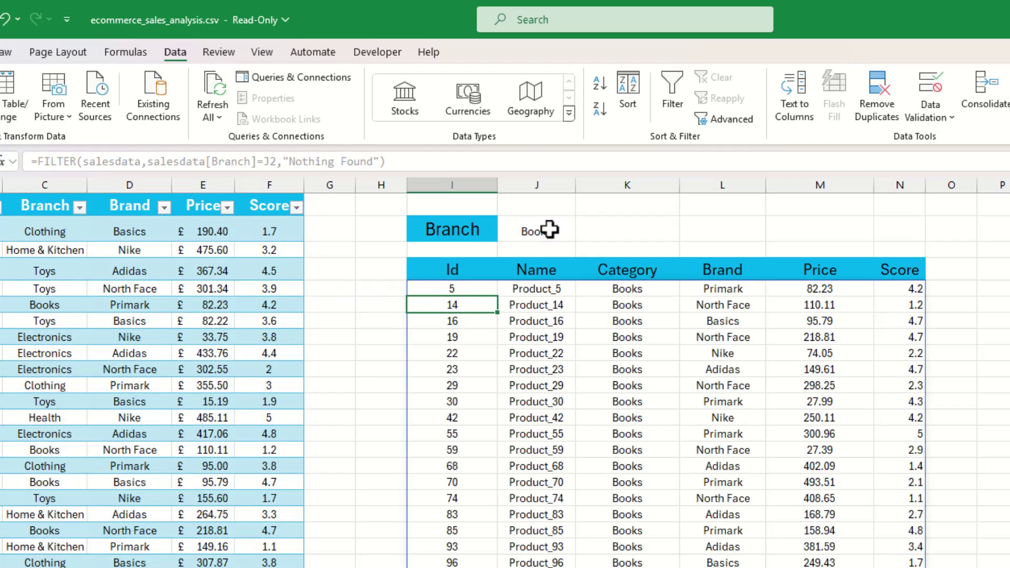
pyautogui.click(549, 229)
pyautogui.click(580, 233)
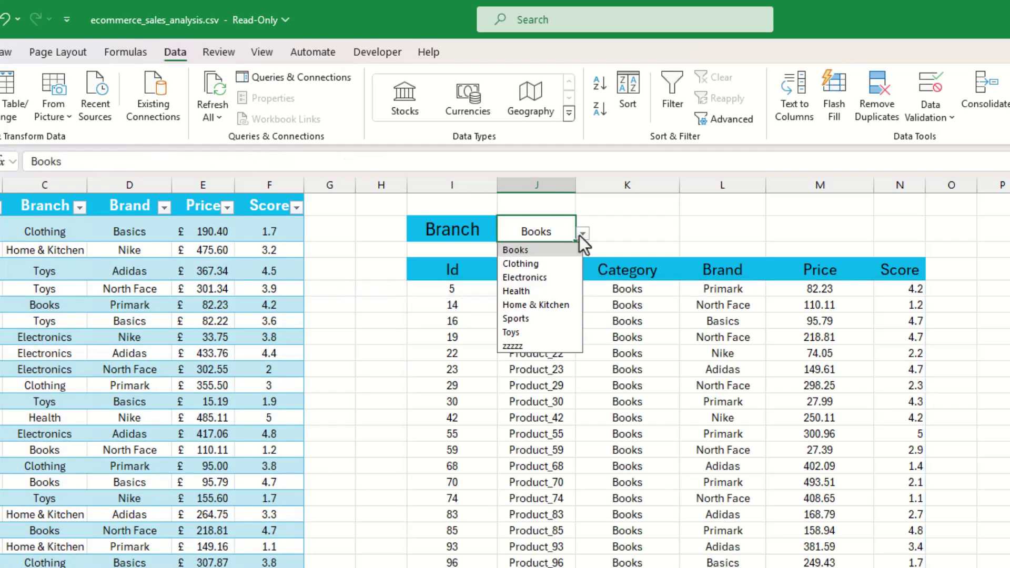
pyautogui.click(547, 264)
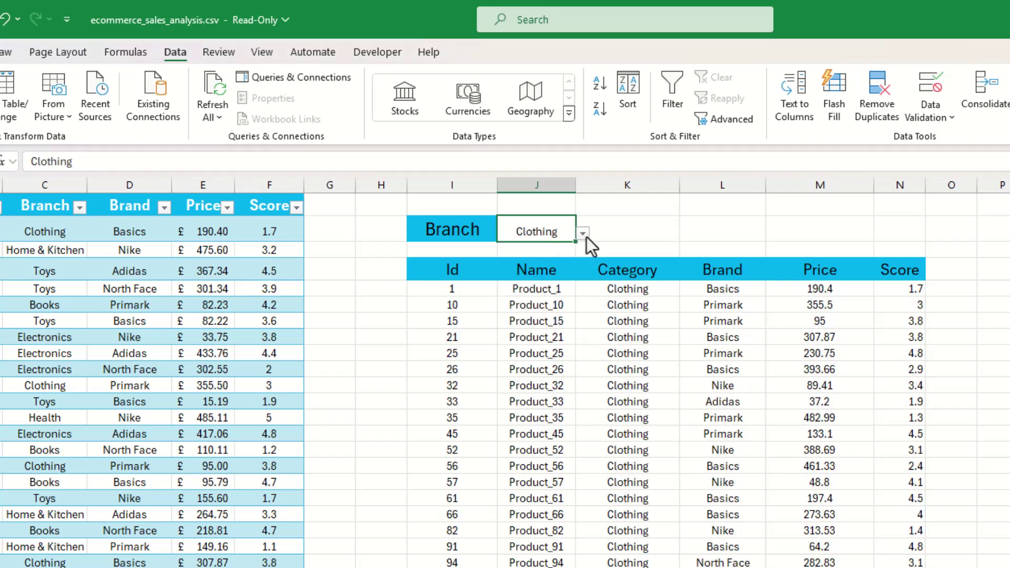
pyautogui.click(583, 235)
pyautogui.click(538, 279)
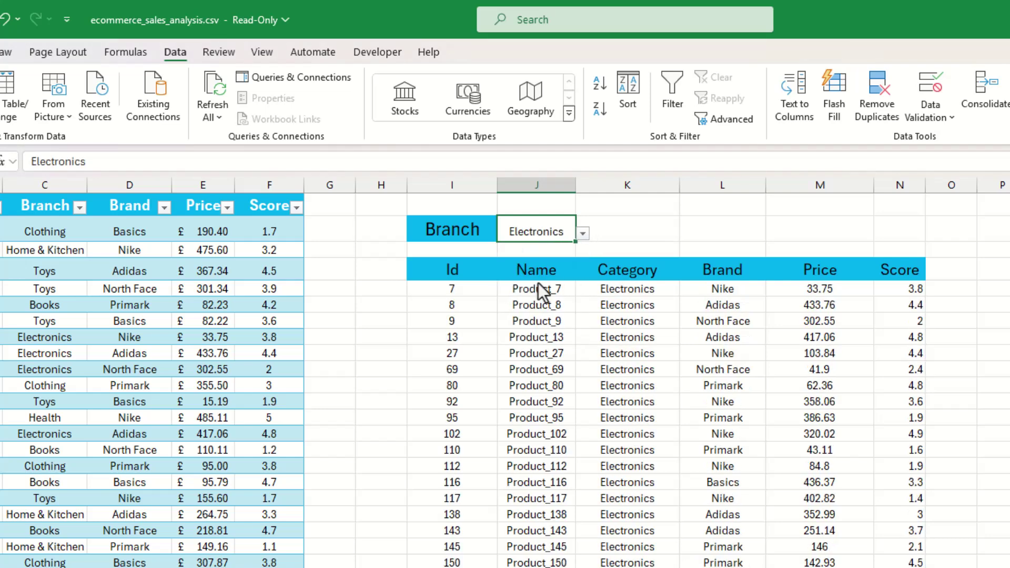
pyautogui.click(584, 237)
pyautogui.click(552, 251)
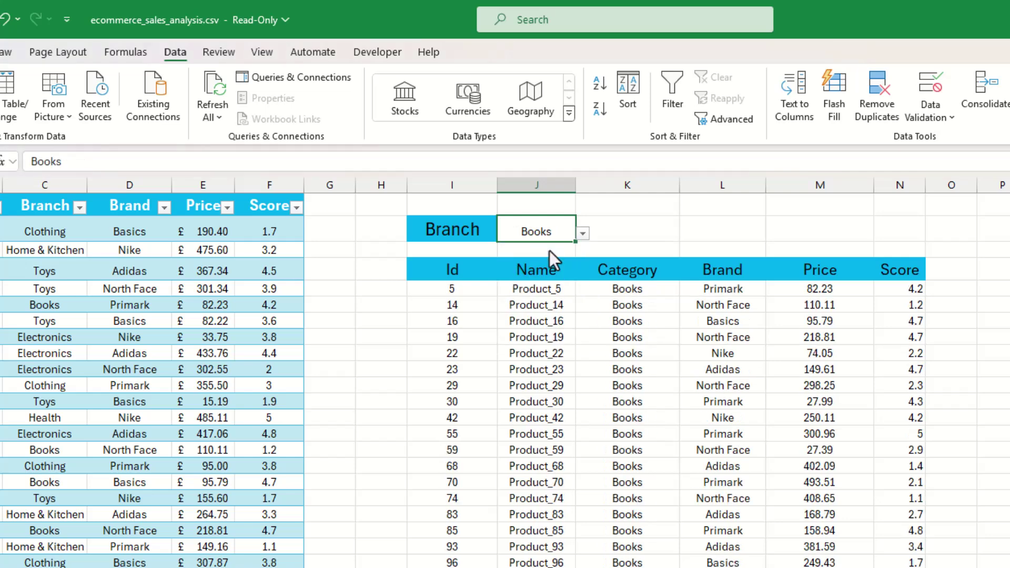
pyautogui.click(467, 235)
# Copy the Branch label into K2, retype it as Brand, and switch to the List sheet
pyautogui.hotkey('ctrl', 'c')
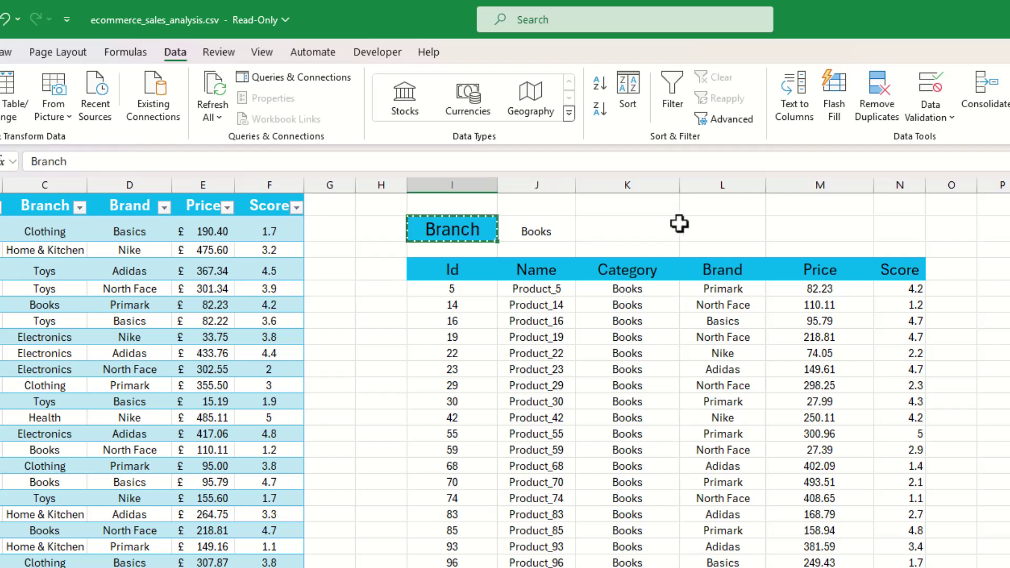
pyautogui.click(653, 232)
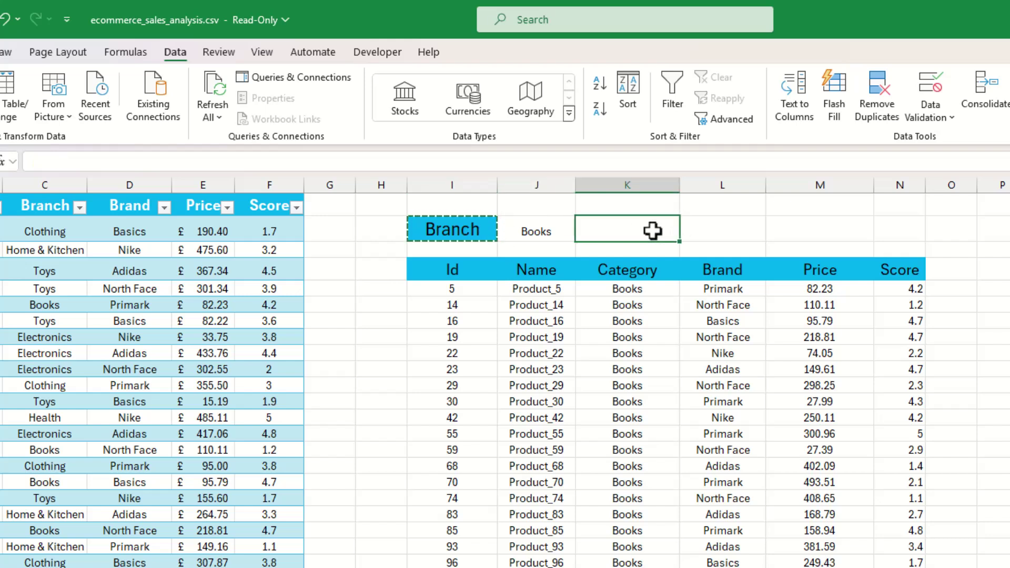
pyautogui.hotkey('ctrl', 'v')
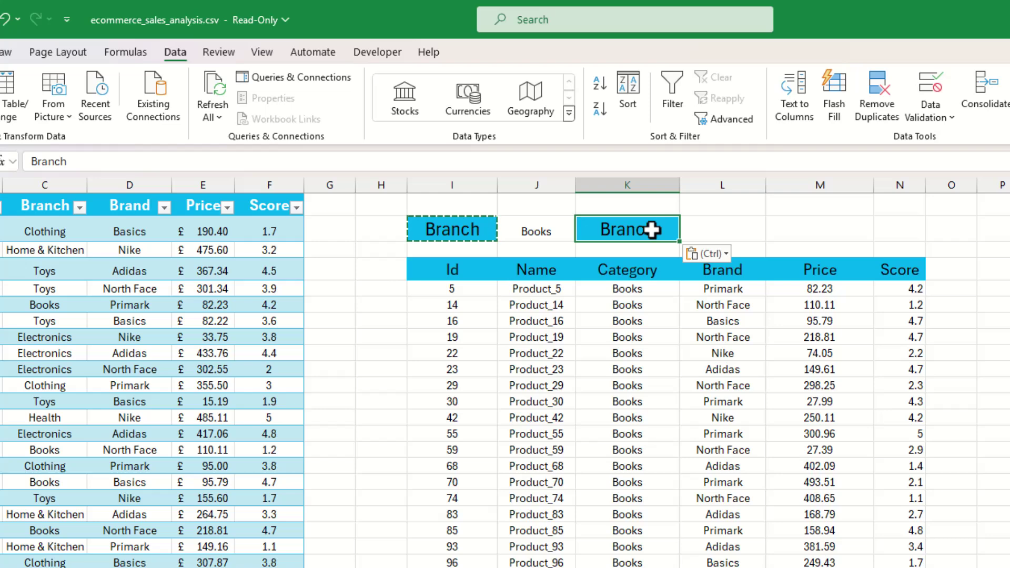
pyautogui.doubleClick(654, 231)
pyautogui.doubleClick(653, 230)
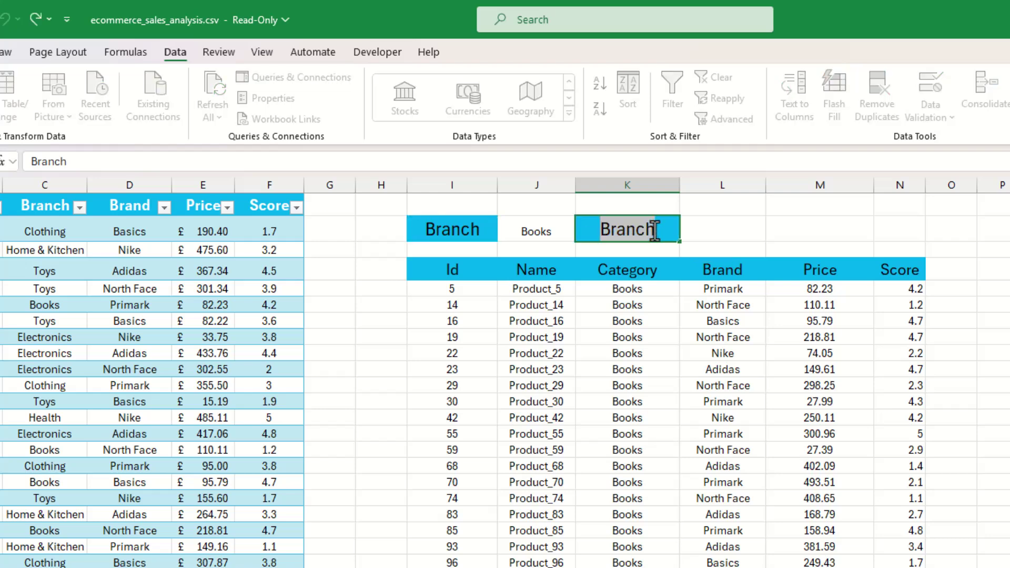
pyautogui.write('Brand')
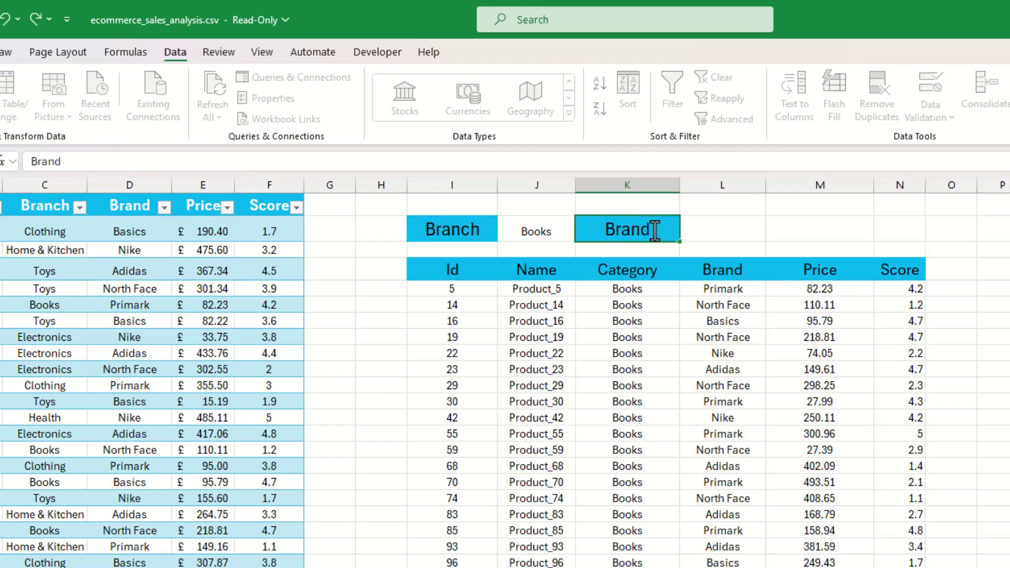
pyautogui.press('Tab')
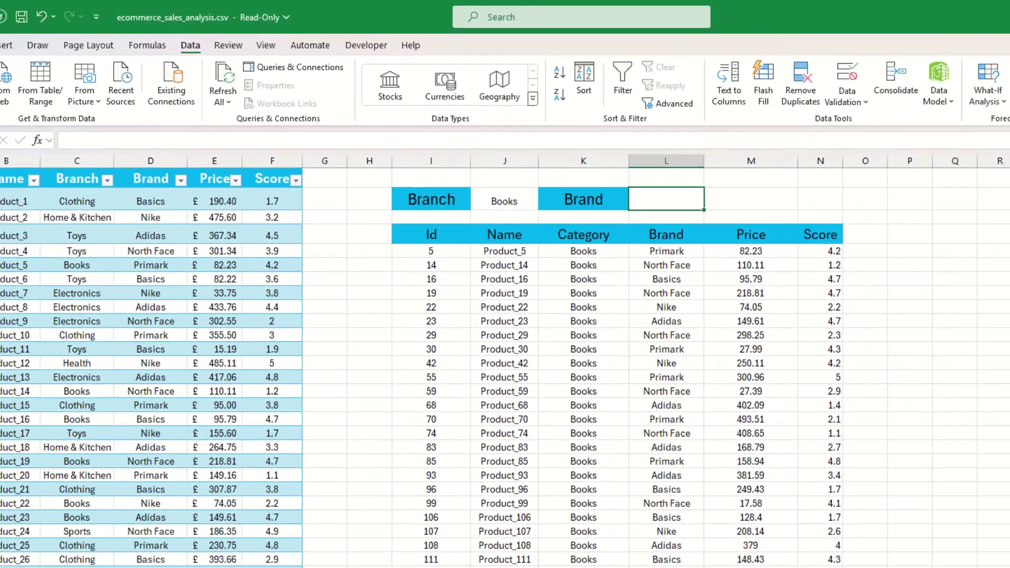
pyautogui.click(171, 523)
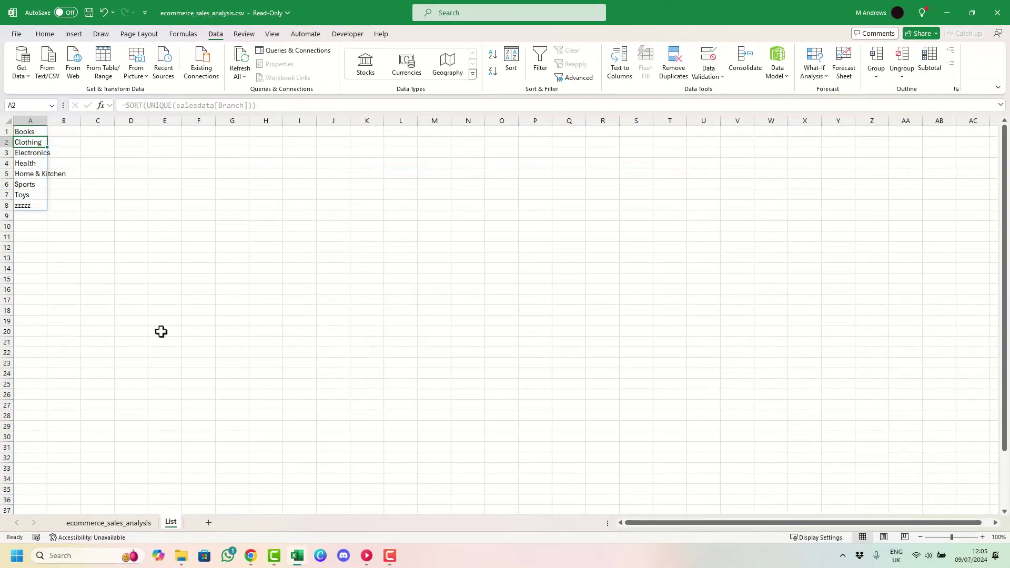
# Enter =SORT(UNIQUE(salesdata[Brand])) in List!D1 to spill an alphabetical list of unique brands
pyautogui.click(125, 135)
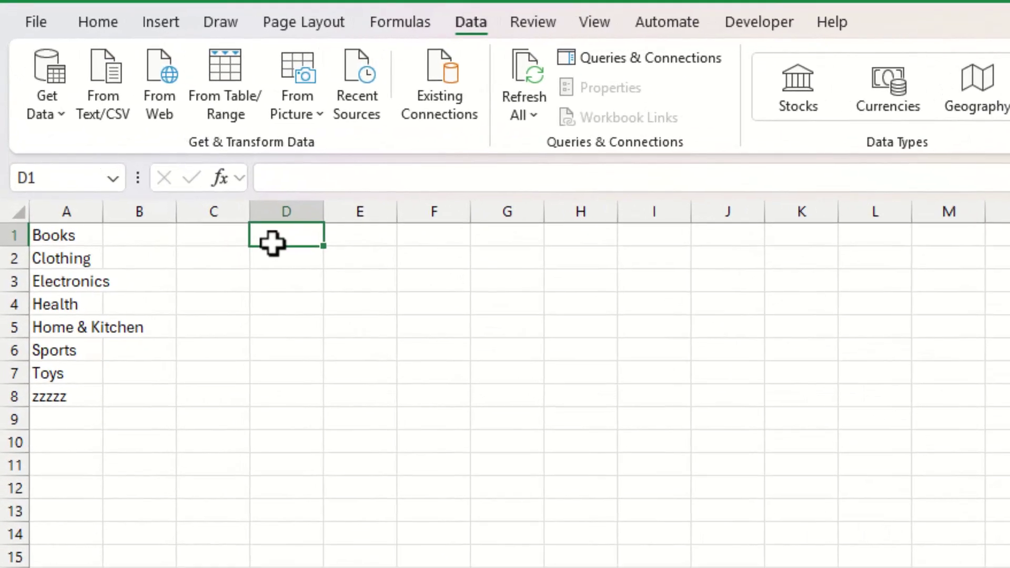
pyautogui.write('=uni')
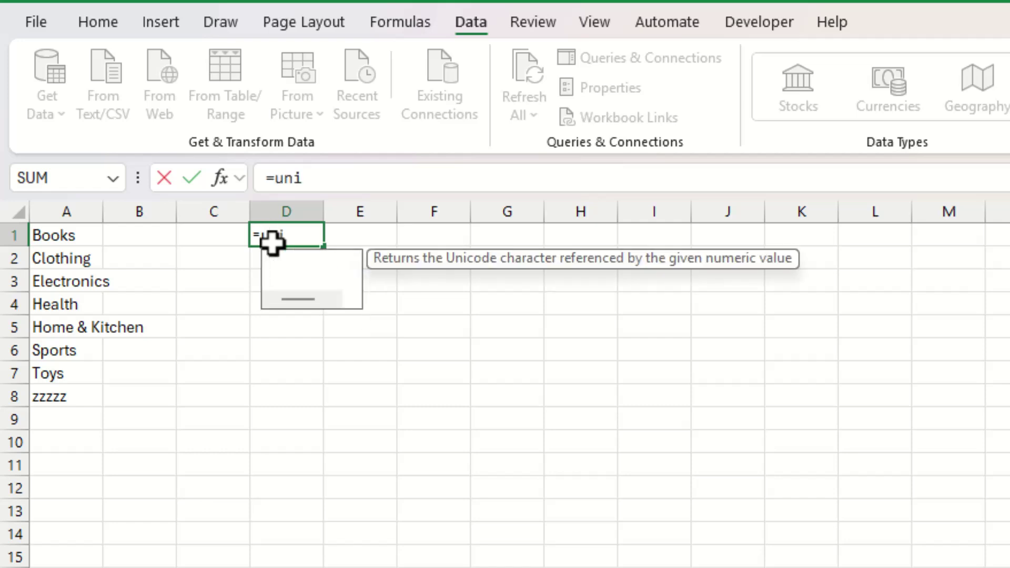
pyautogui.press('BackSpace')
pyautogui.press('BackSpace')
pyautogui.press('BackSpace')
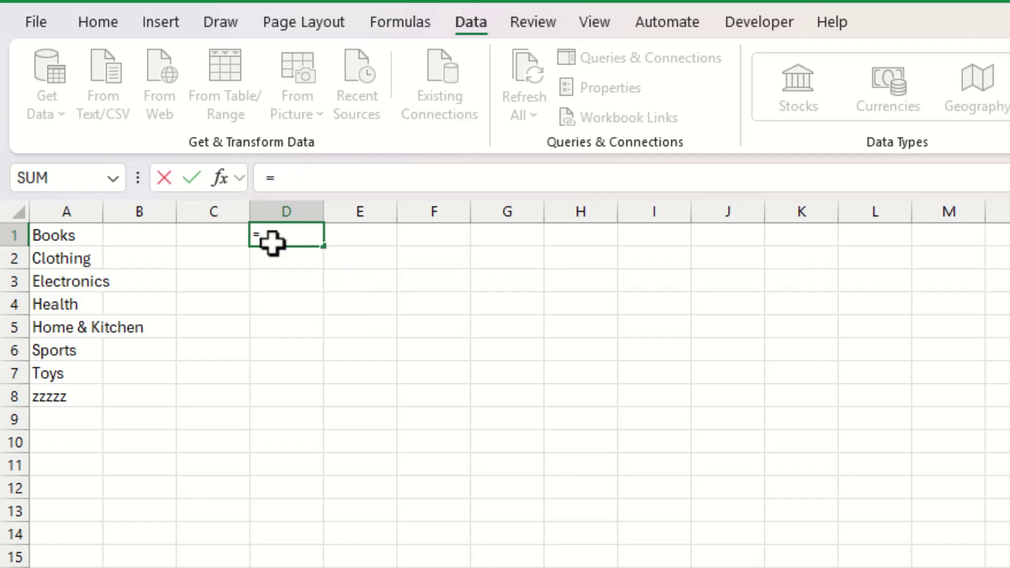
pyautogui.write('sort')
pyautogui.press('Tab')
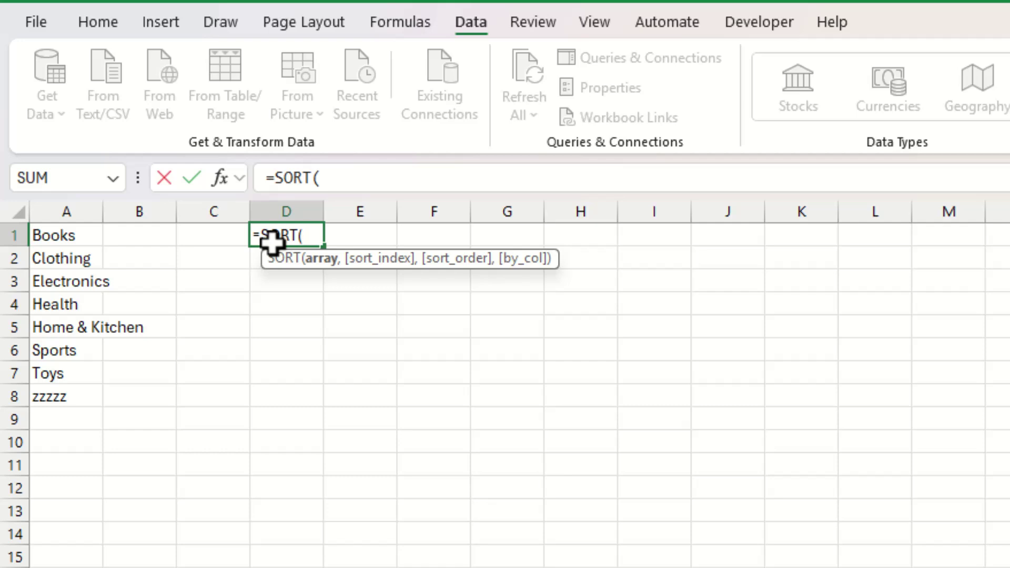
pyautogui.write('unique')
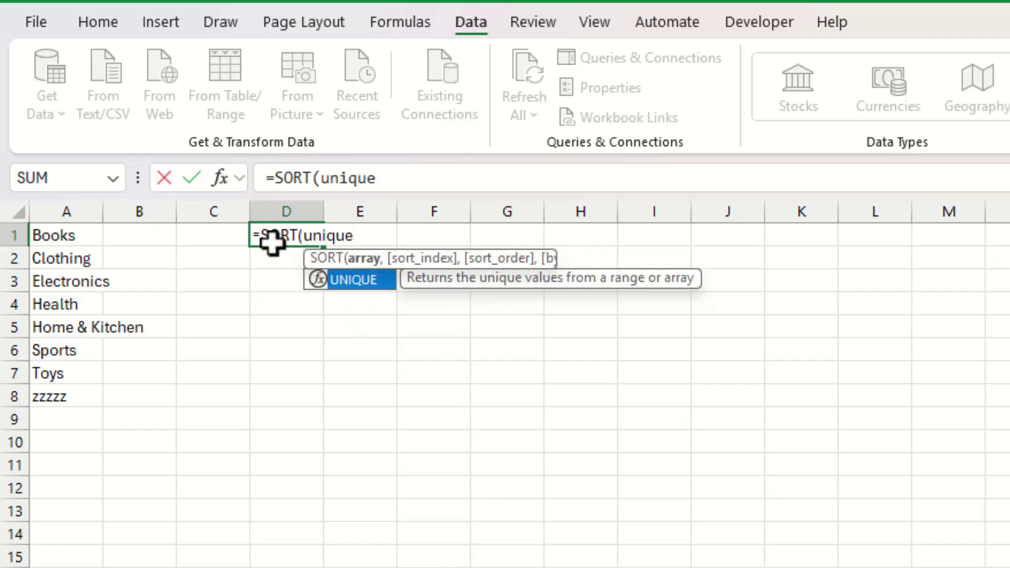
pyautogui.press('Tab')
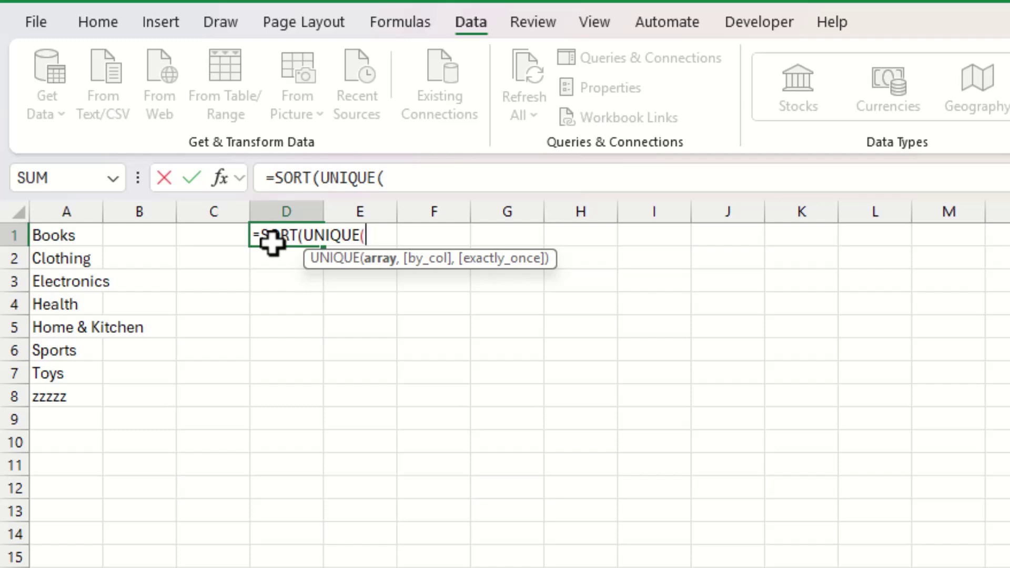
pyautogui.write('sa')
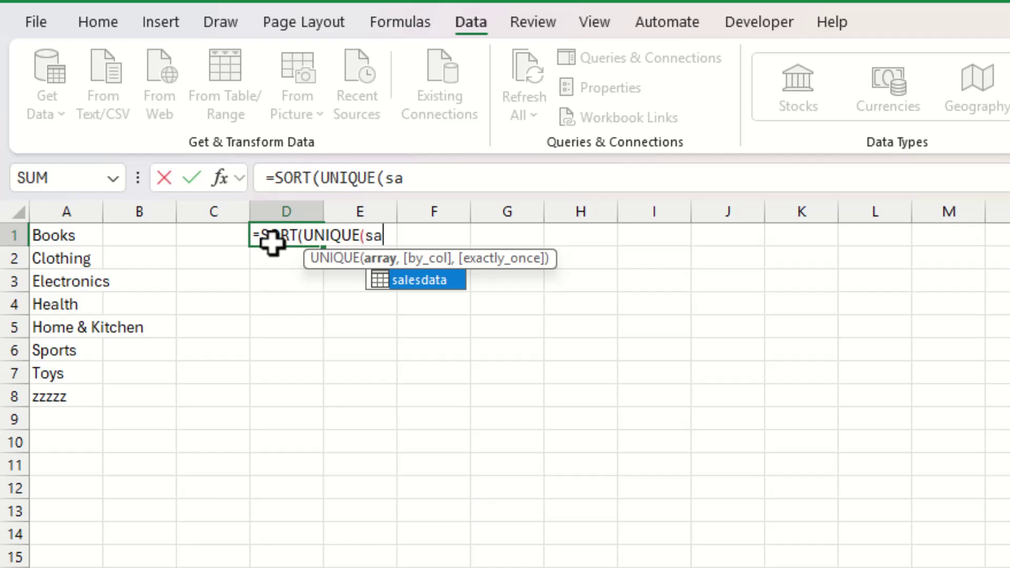
pyautogui.press('Tab')
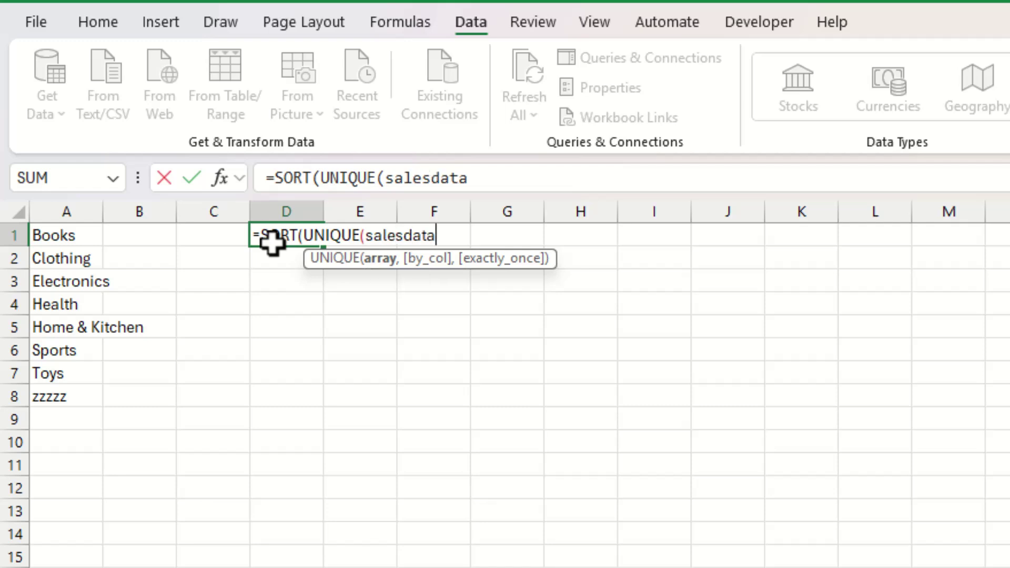
pyautogui.write('[')
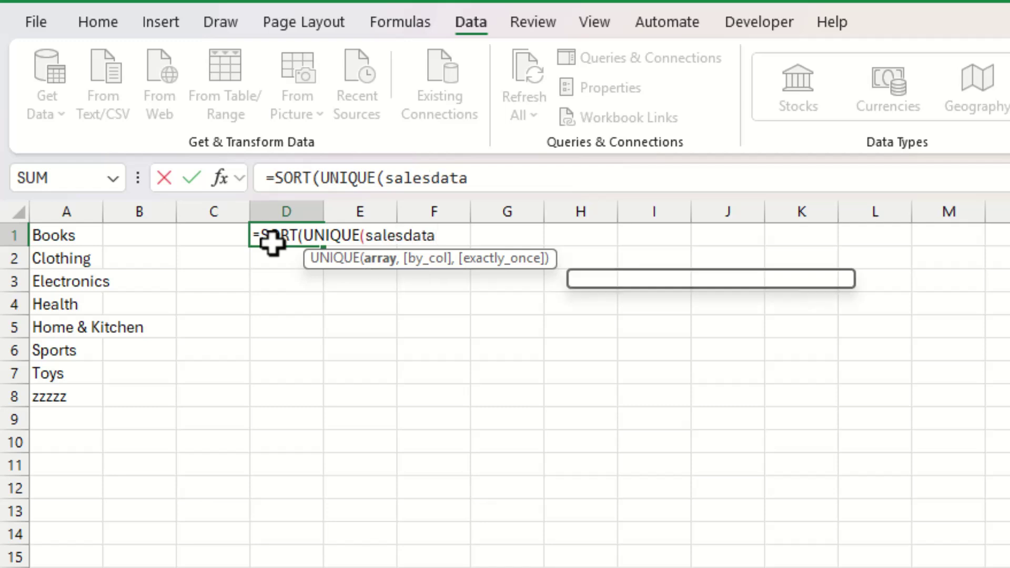
pyautogui.press('Down')
pyautogui.press('Down')
pyautogui.press('Down')
pyautogui.press('Down')
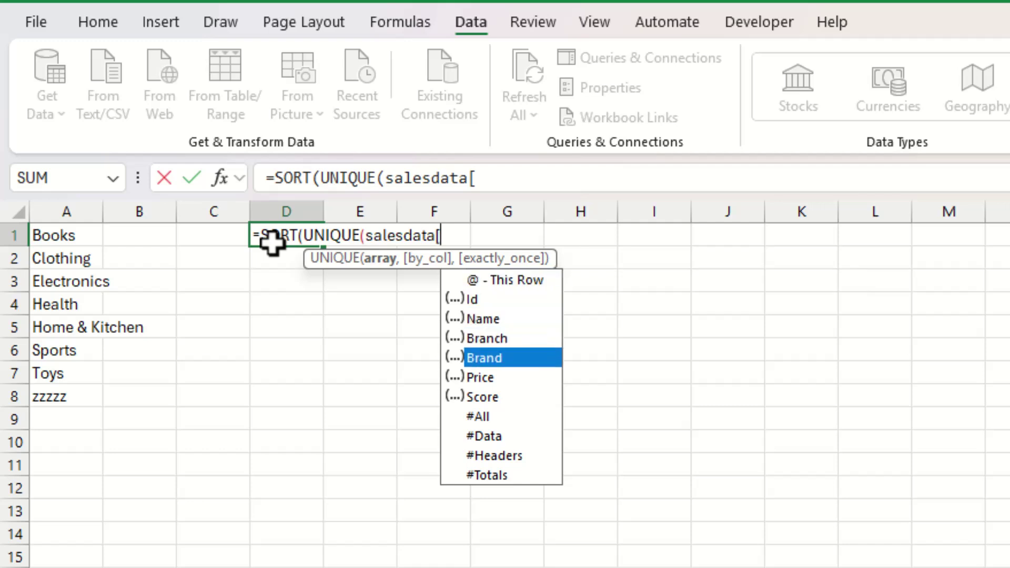
pyautogui.press('Tab')
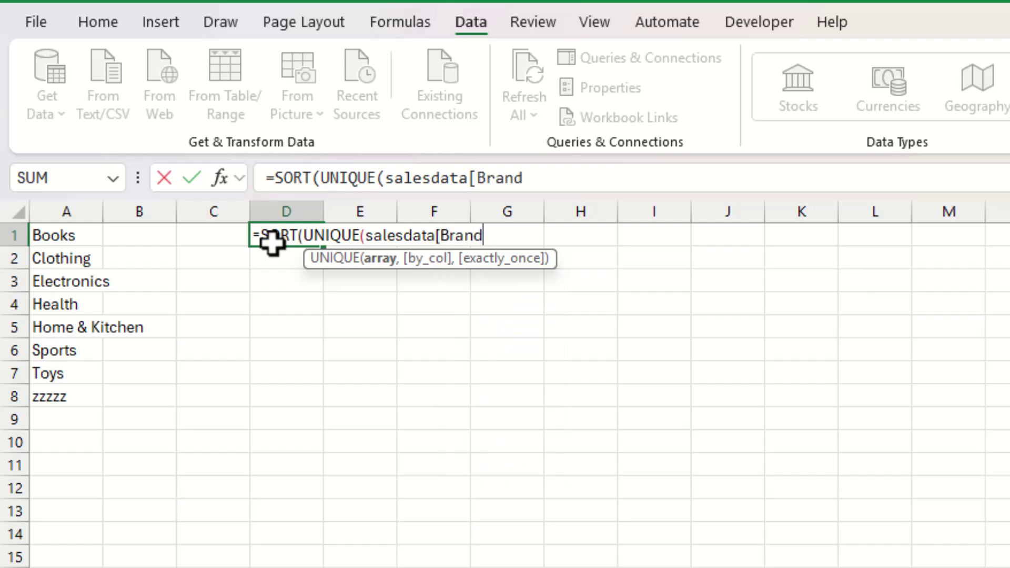
pyautogui.write('])')
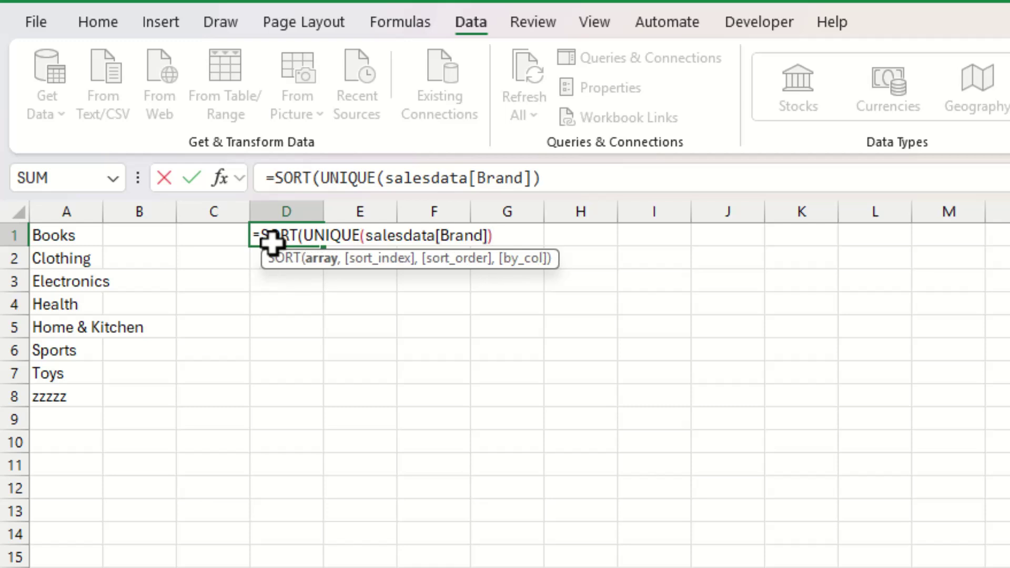
pyautogui.write(')')
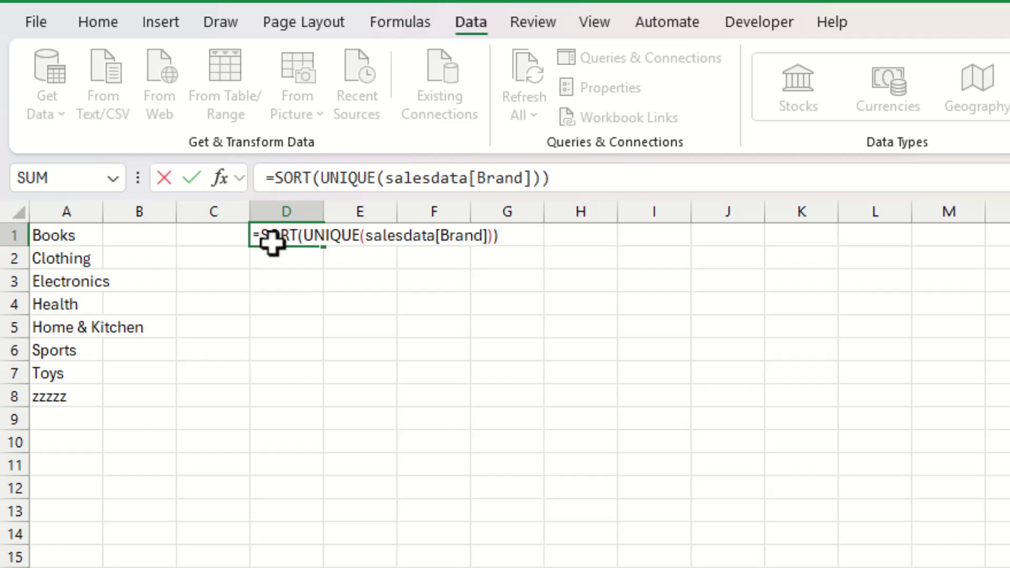
pyautogui.press('Return')
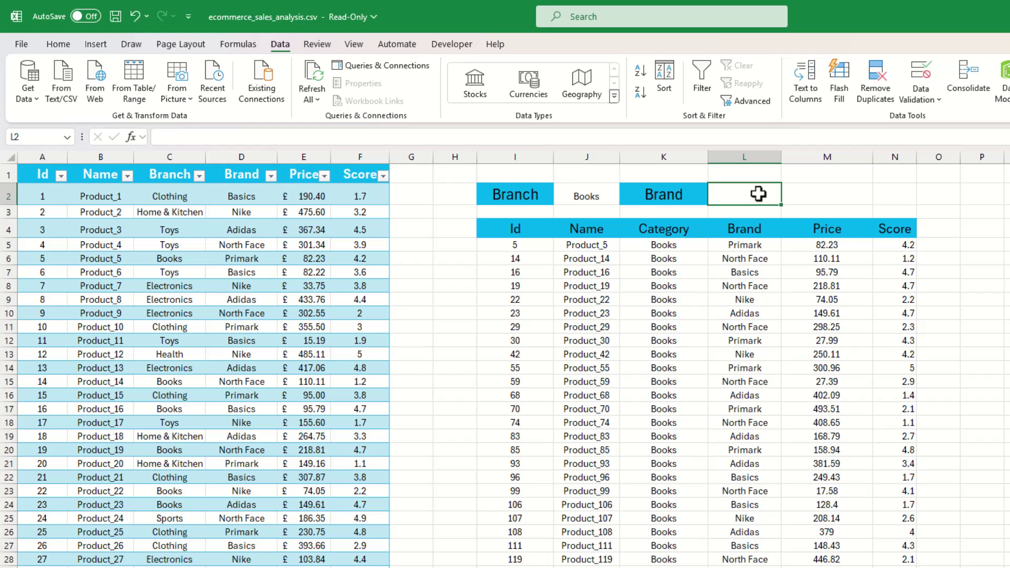
# Add List data validation to L2 with source =List!$D$1# from the spilled brands
pyautogui.click(922, 79)
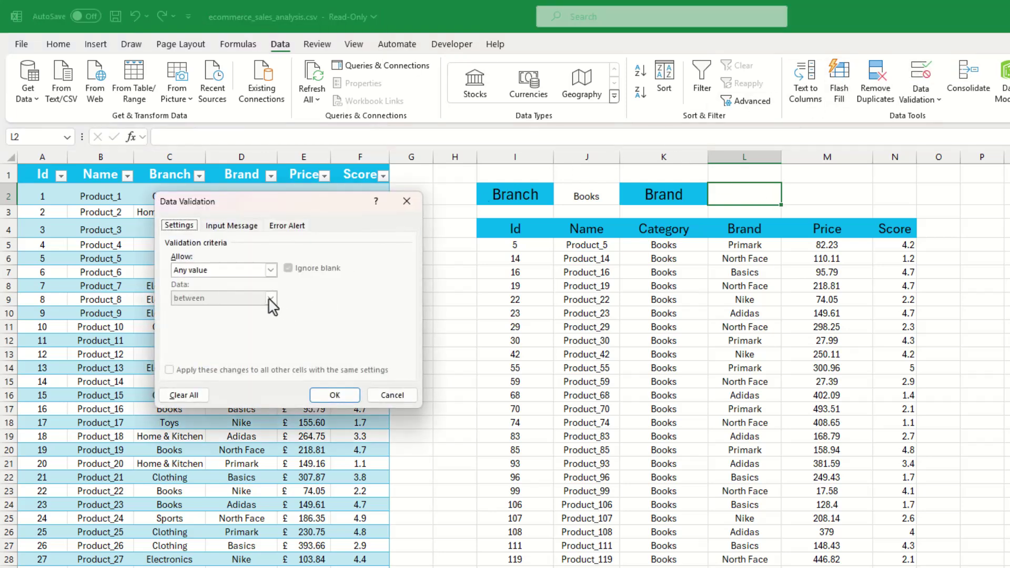
pyautogui.click(270, 270)
pyautogui.click(221, 306)
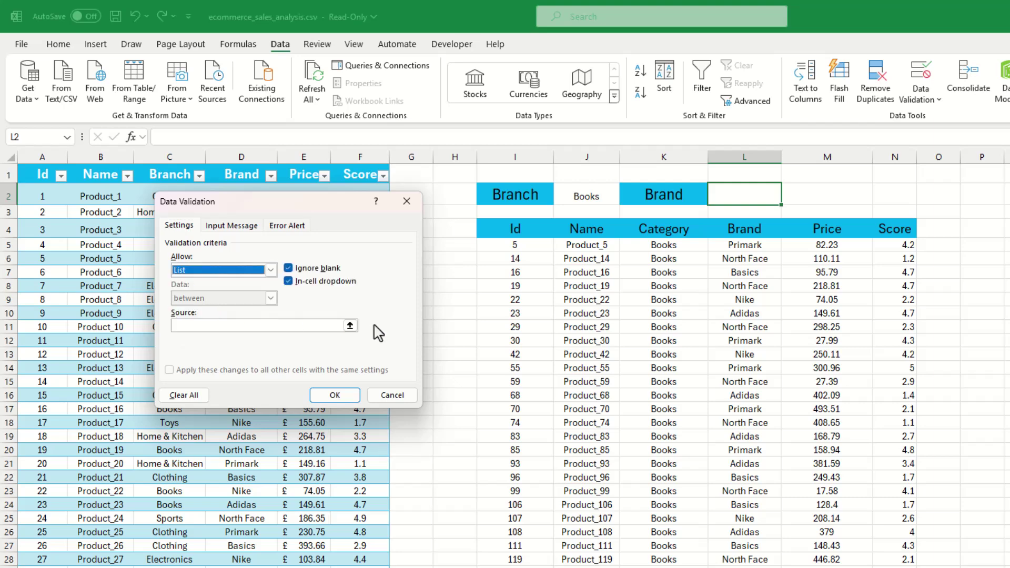
pyautogui.click(350, 326)
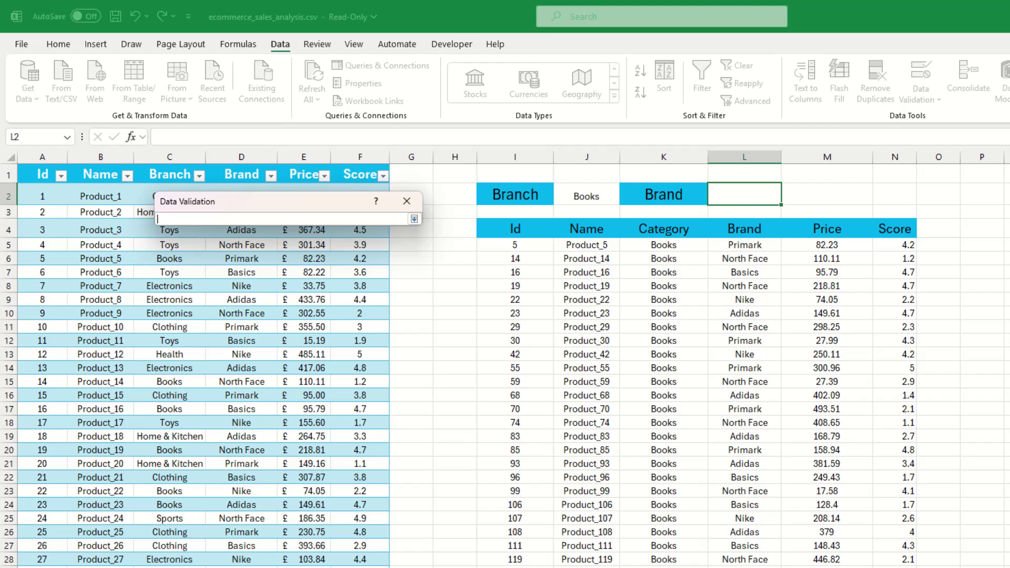
pyautogui.hotkey('ctrl', 'pagedown')
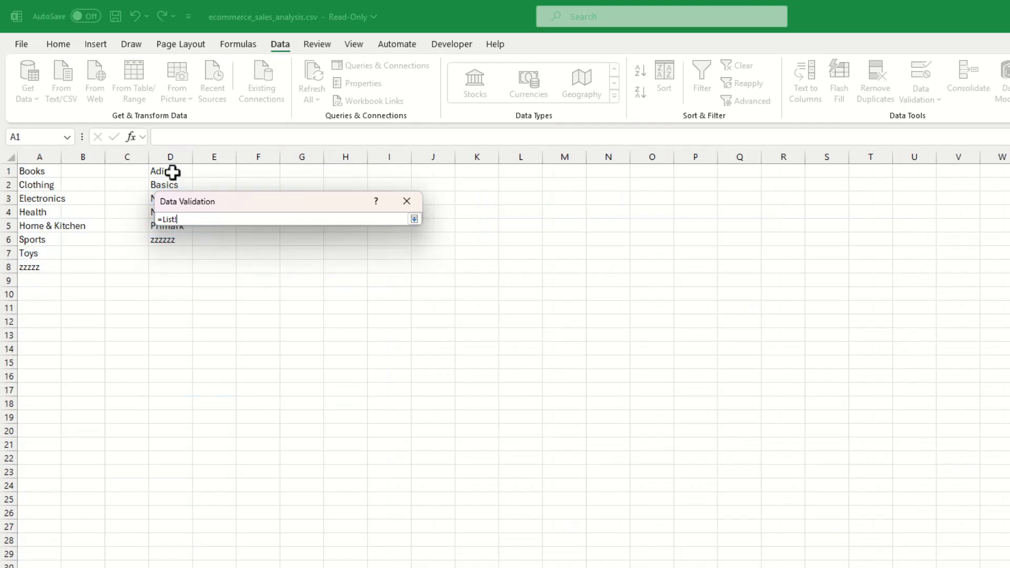
pyautogui.click(173, 171)
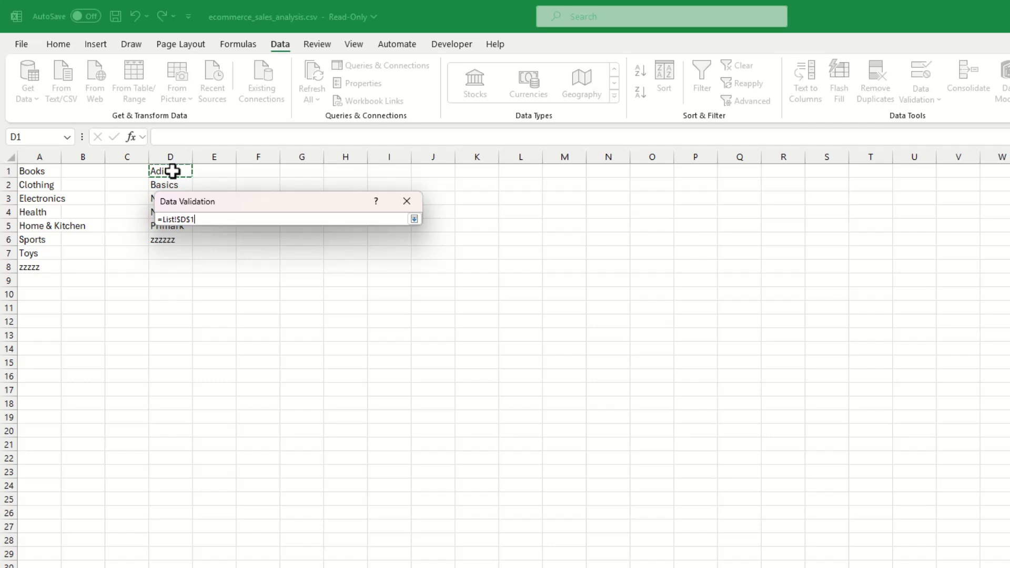
pyautogui.write('#')
pyautogui.press('Return')
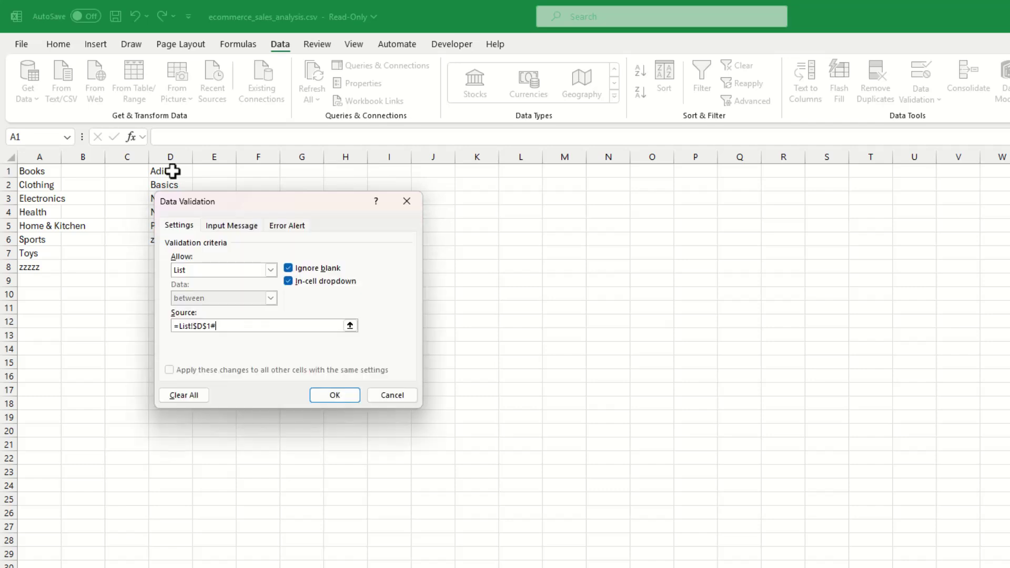
pyautogui.click(346, 399)
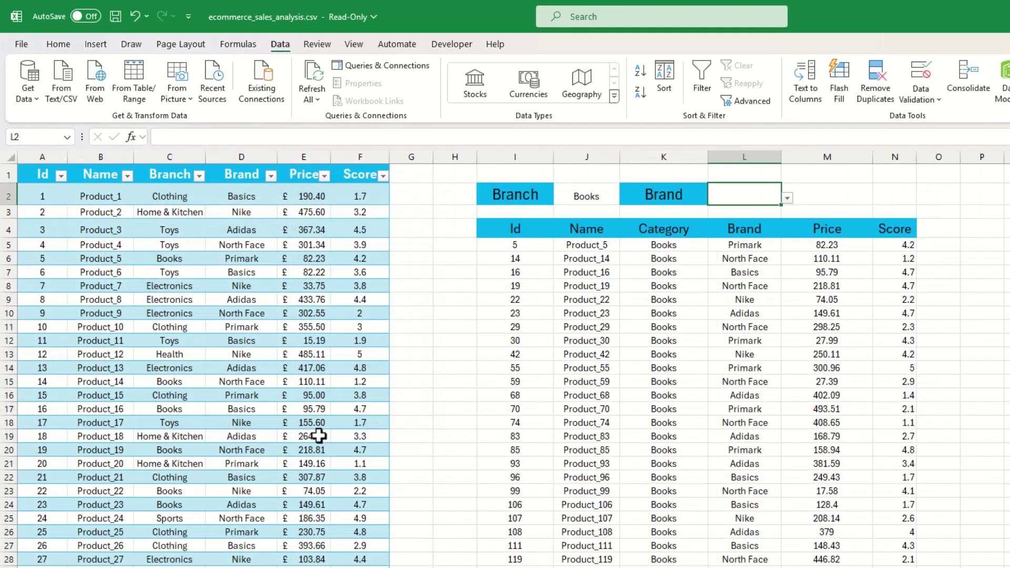
# Choose Adidas from L2's brand dropdown, then select I5 to see the FILTER formula
pyautogui.click(788, 199)
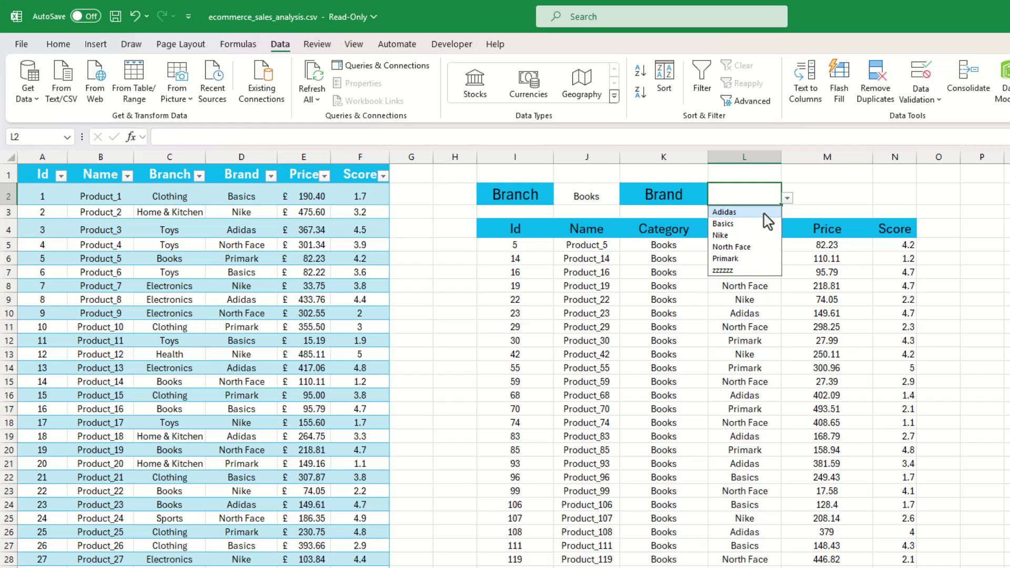
pyautogui.click(763, 212)
pyautogui.click(545, 246)
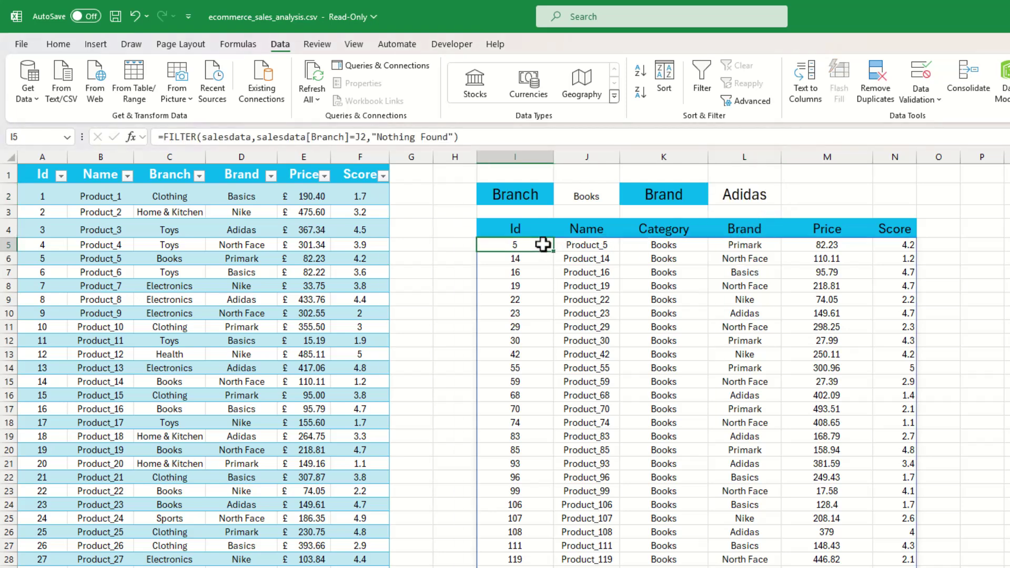
# Append *(salesdata[Brand]=L2) to the FILTER condition in the formula bar
pyautogui.click(366, 137)
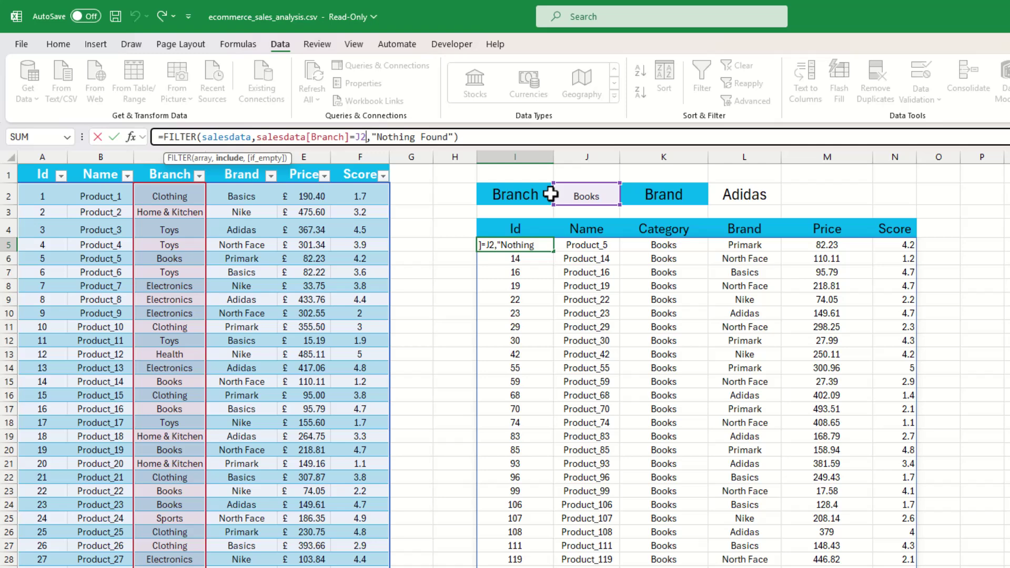
pyautogui.write(')')
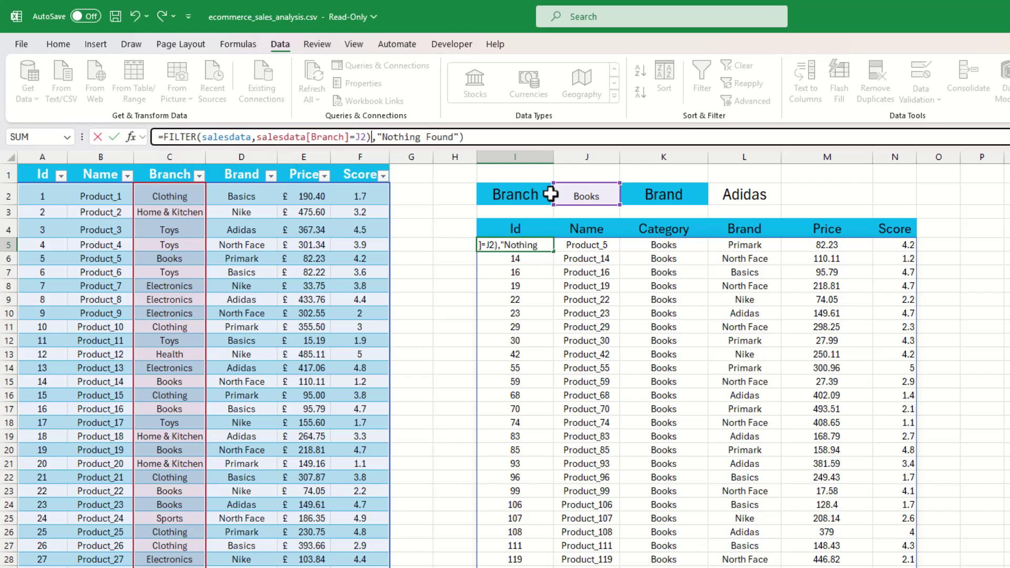
pyautogui.write('*')
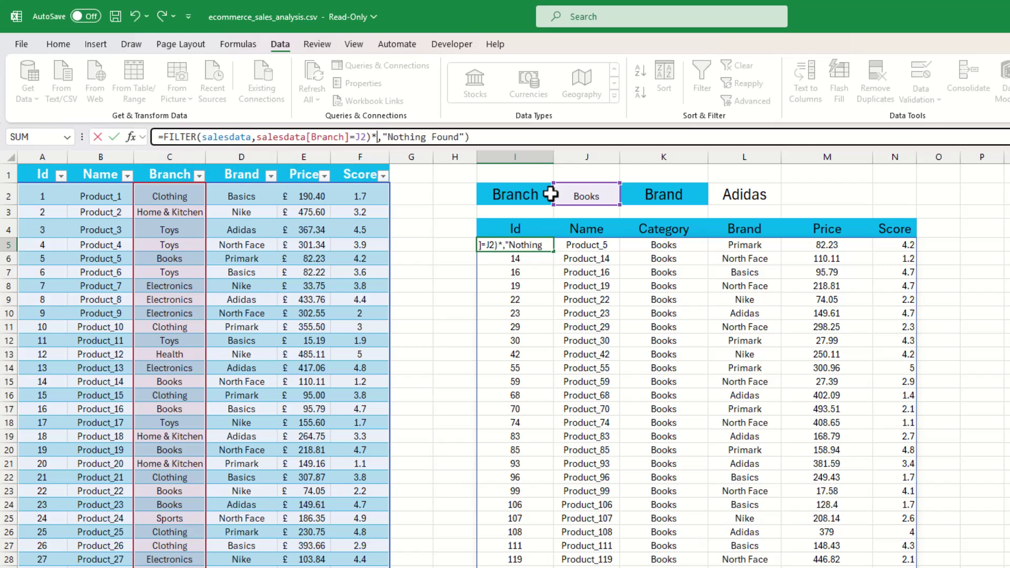
pyautogui.write('(')
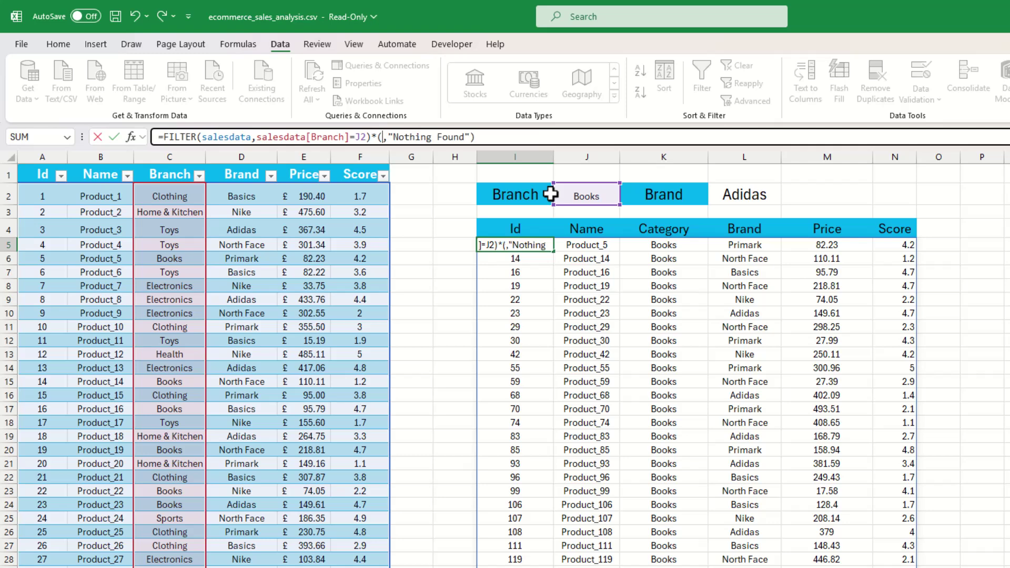
pyautogui.write('sales')
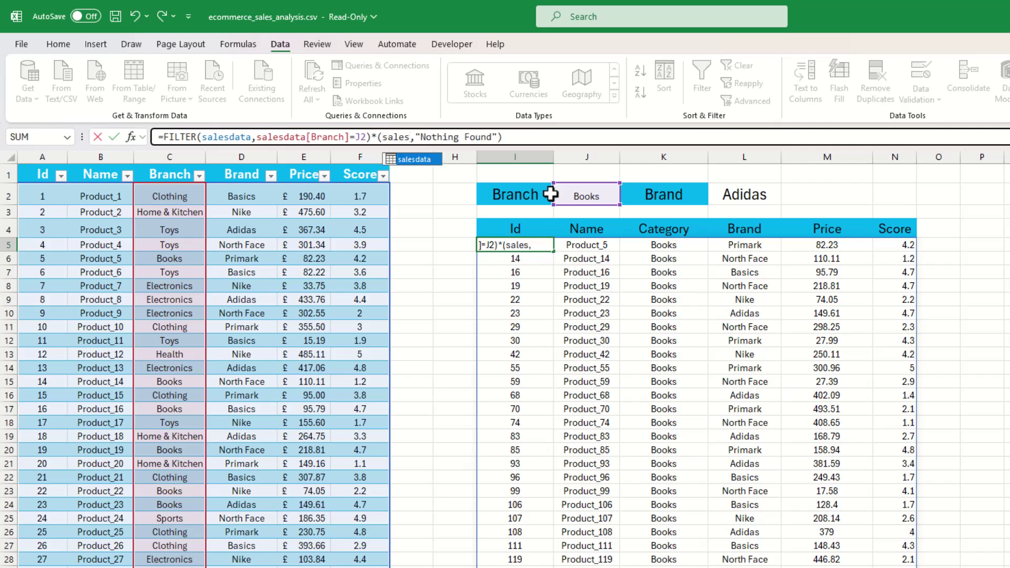
pyautogui.press('Tab')
pyautogui.write('[')
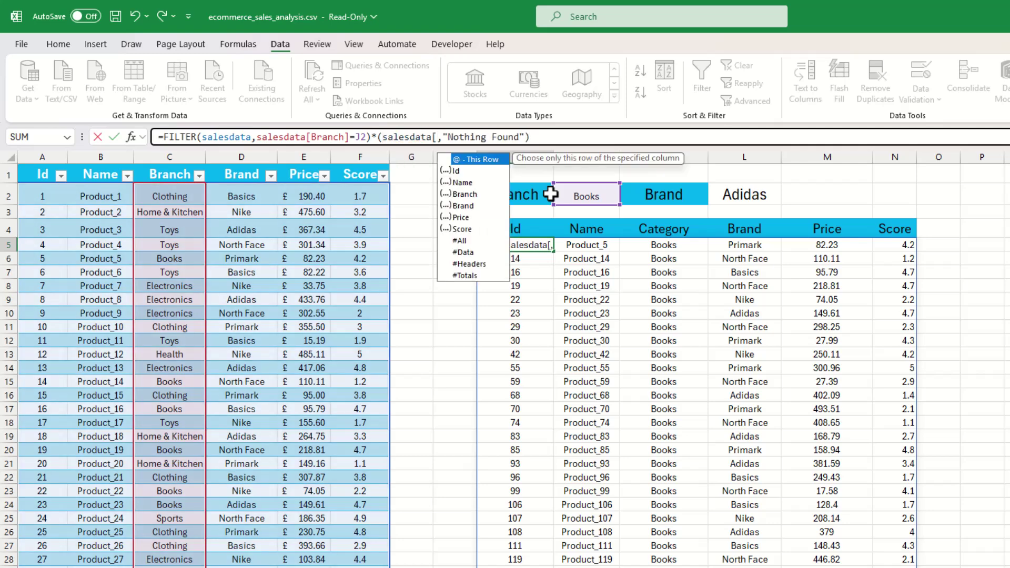
pyautogui.press('Down')
pyautogui.press('Down')
pyautogui.press('Down')
pyautogui.press('Down')
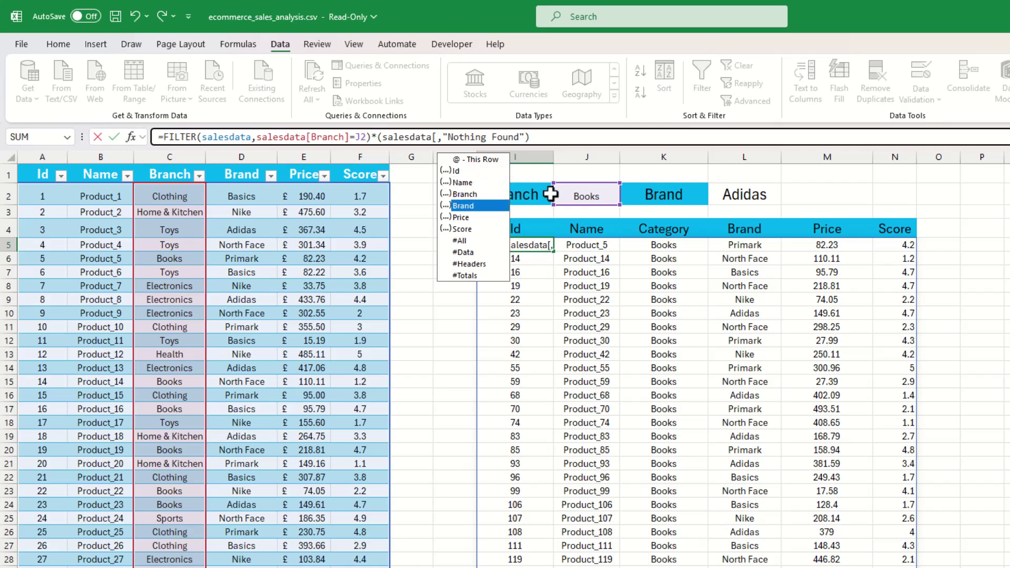
pyautogui.press('Tab')
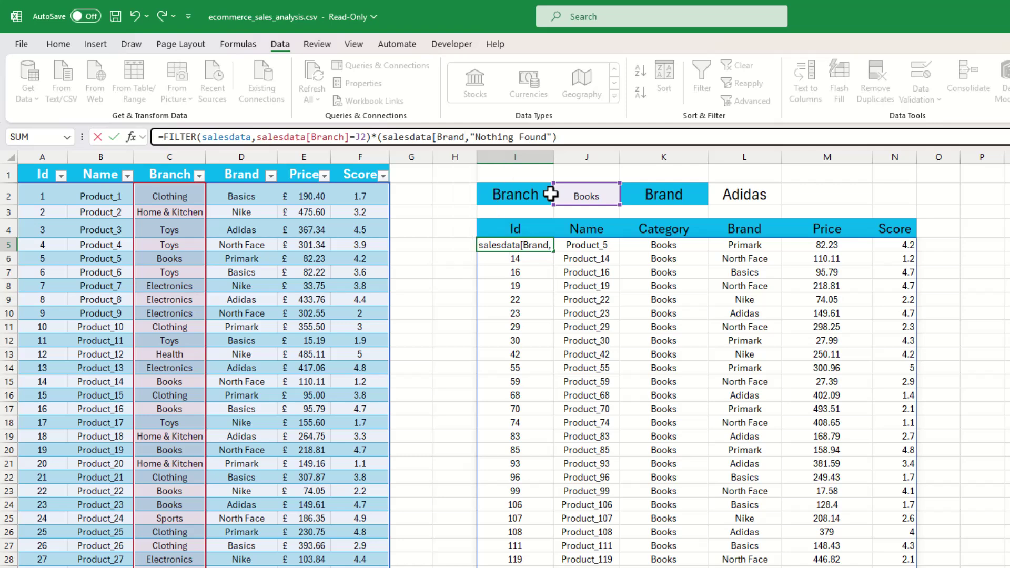
pyautogui.write(']')
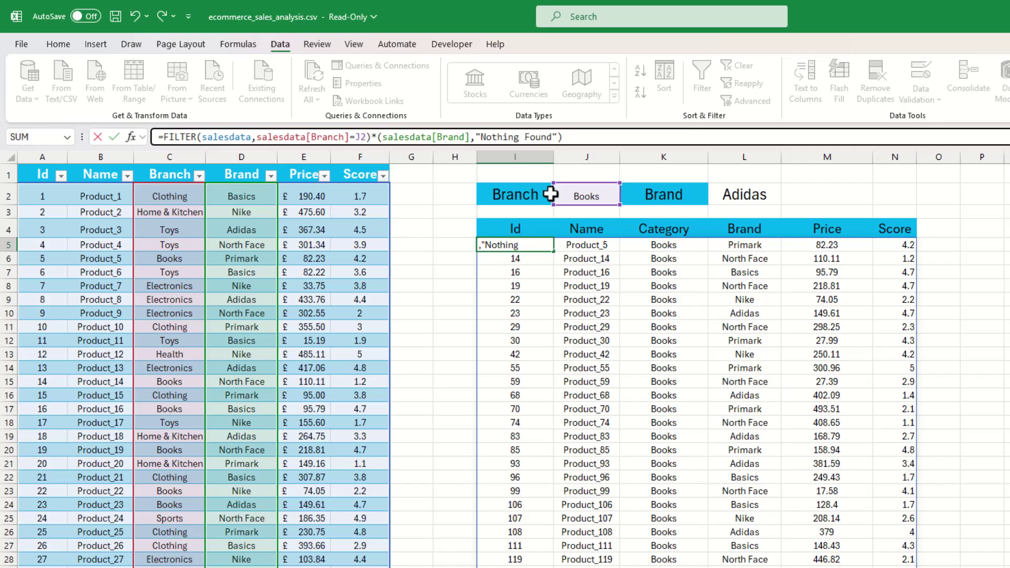
pyautogui.write('=')
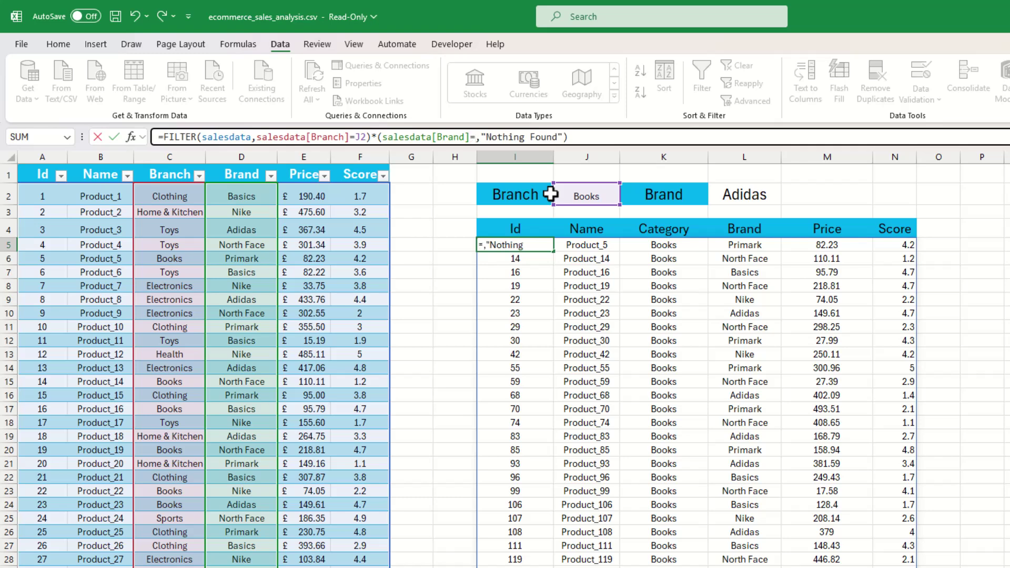
pyautogui.click(756, 198)
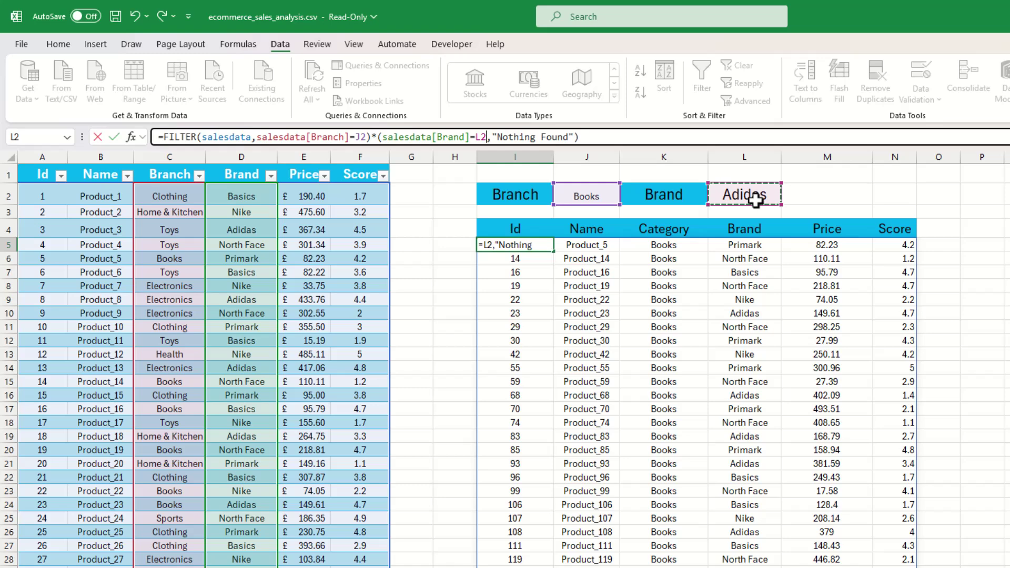
pyautogui.write(')')
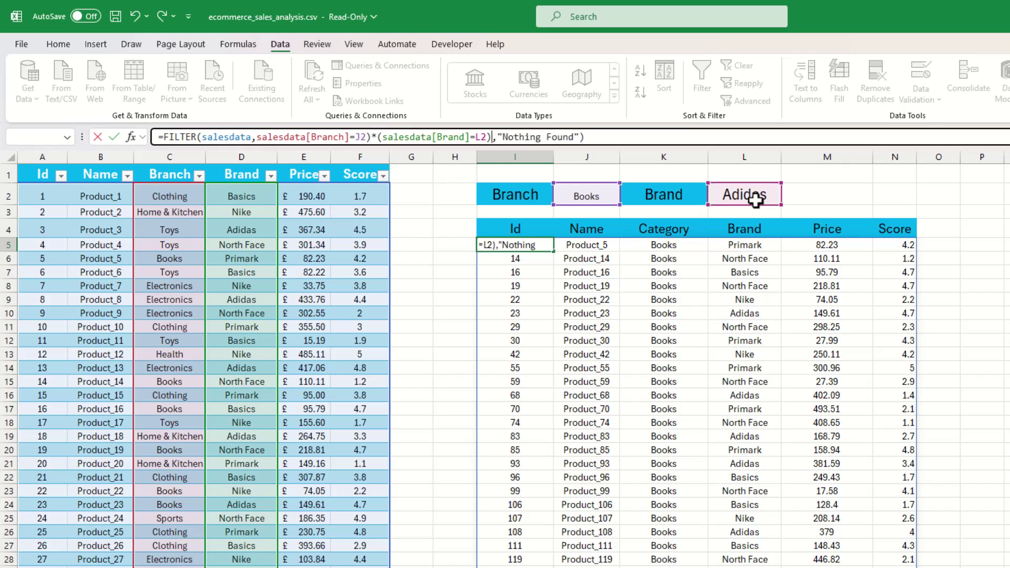
pyautogui.press('Return')
pyautogui.press('Return')
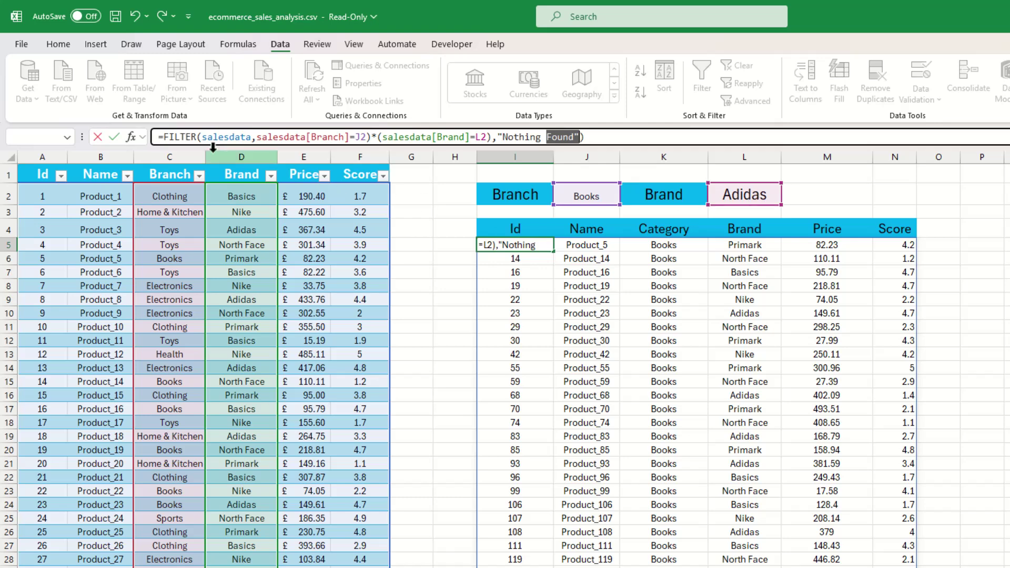
# Add the missing opening parenthesis before the Branch condition and commit the formula
pyautogui.click(261, 138)
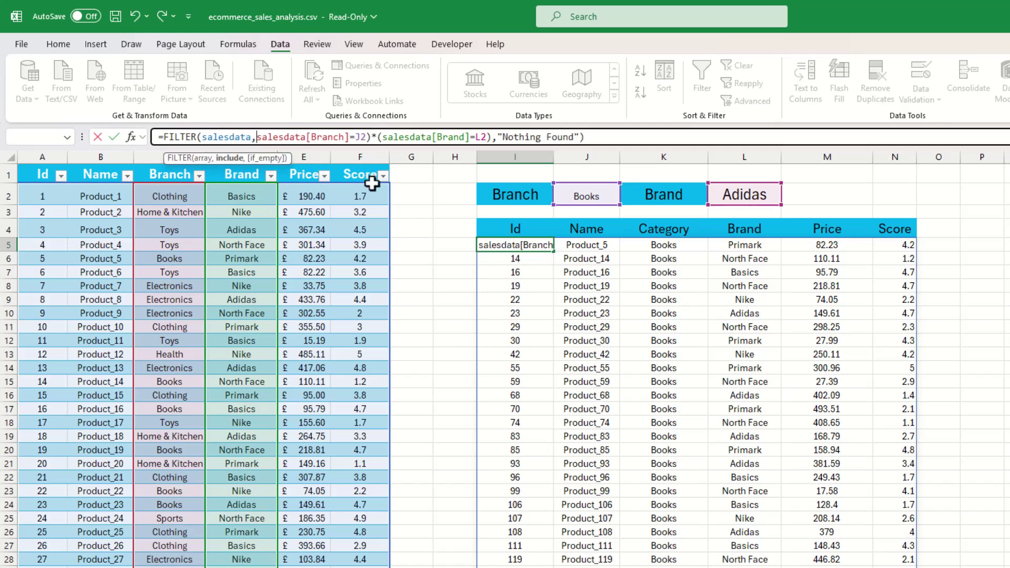
pyautogui.write('(')
pyautogui.press('Return')
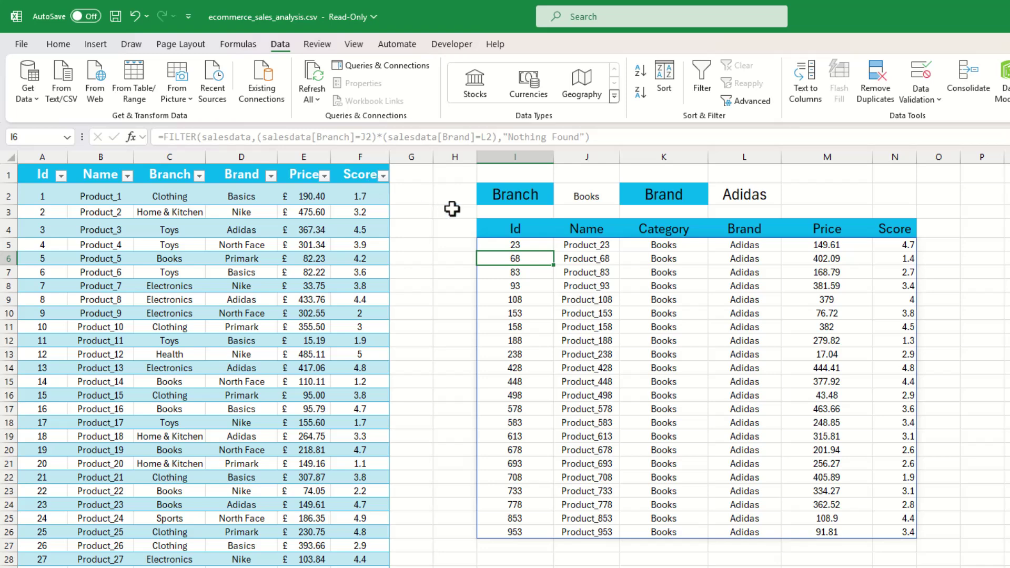
# Change the Brand in L2 to Basics, then bring up the Branch choices in J2
pyautogui.click(747, 192)
pyautogui.click(788, 198)
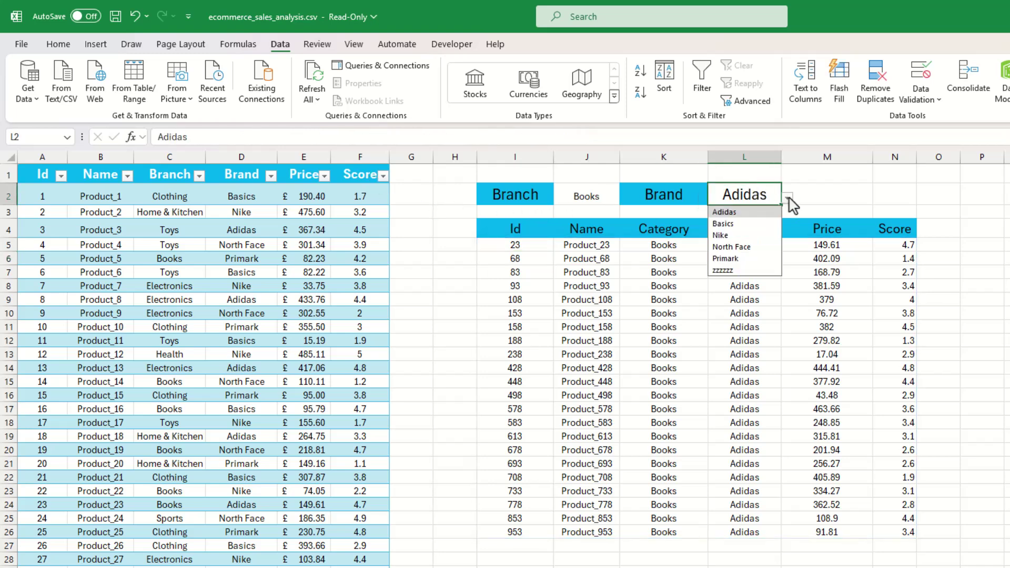
pyautogui.click(769, 222)
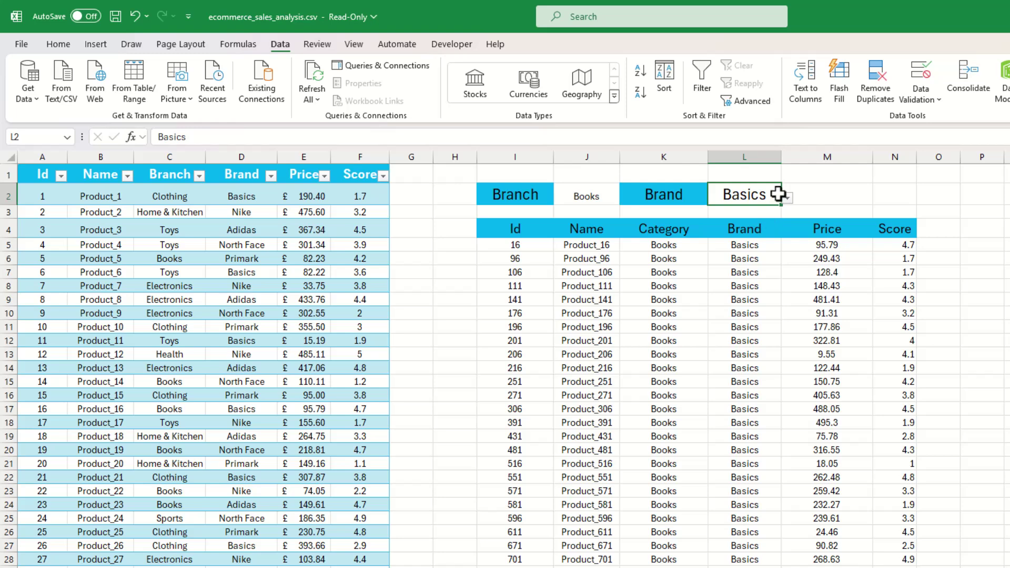
pyautogui.click(583, 193)
pyautogui.click(626, 198)
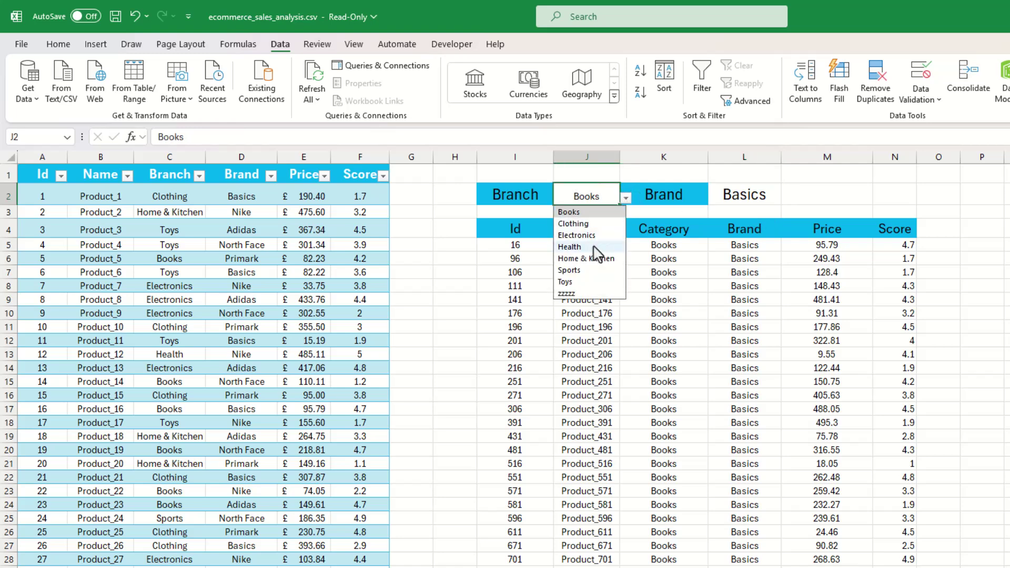